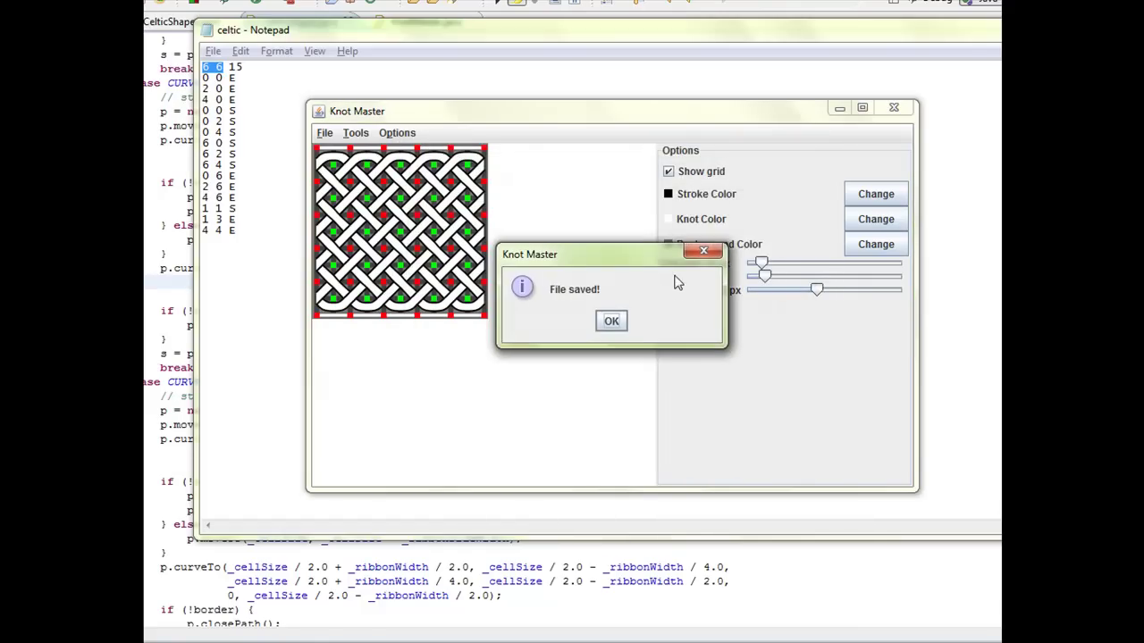
# Dismiss the File saved! notice and leave the knot with its grid markers hidden.
pyautogui.click(613, 323)
pyautogui.click(688, 175)
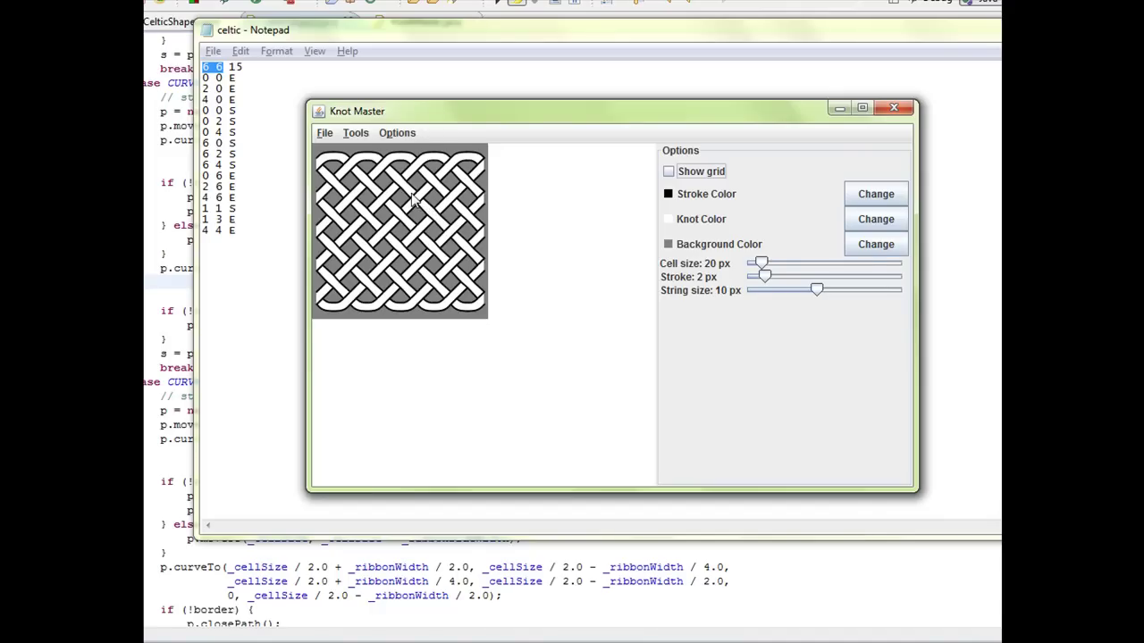
pyautogui.click(669, 171)
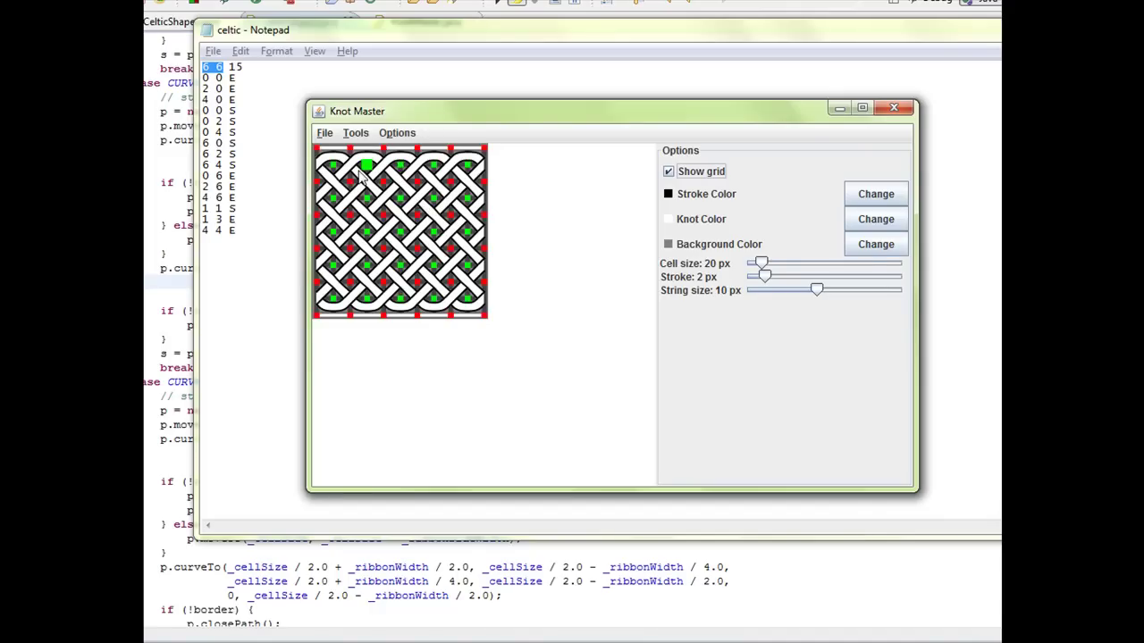
pyautogui.click(702, 174)
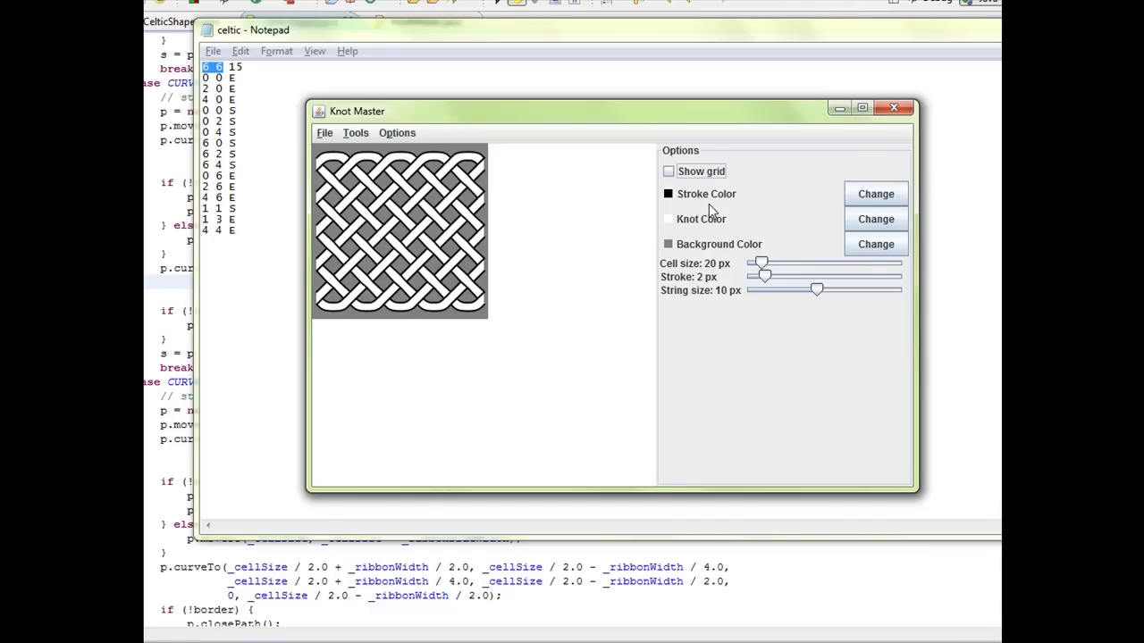
# Set the stroke colour to teal and the knot colour to salmon red.
pyautogui.click(860, 193)
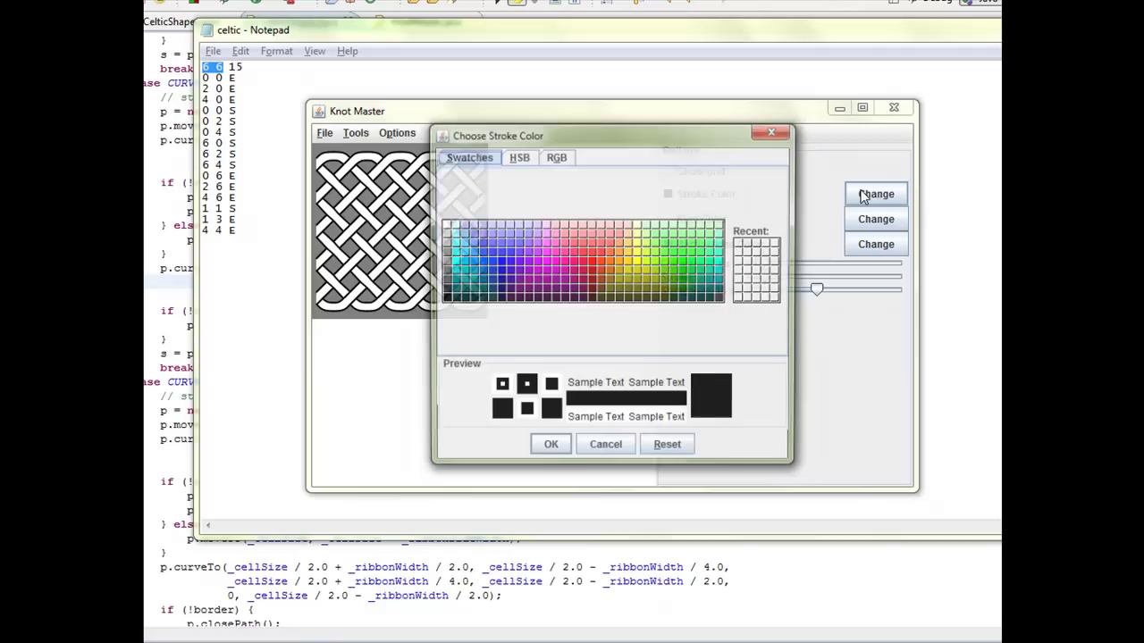
pyautogui.click(463, 288)
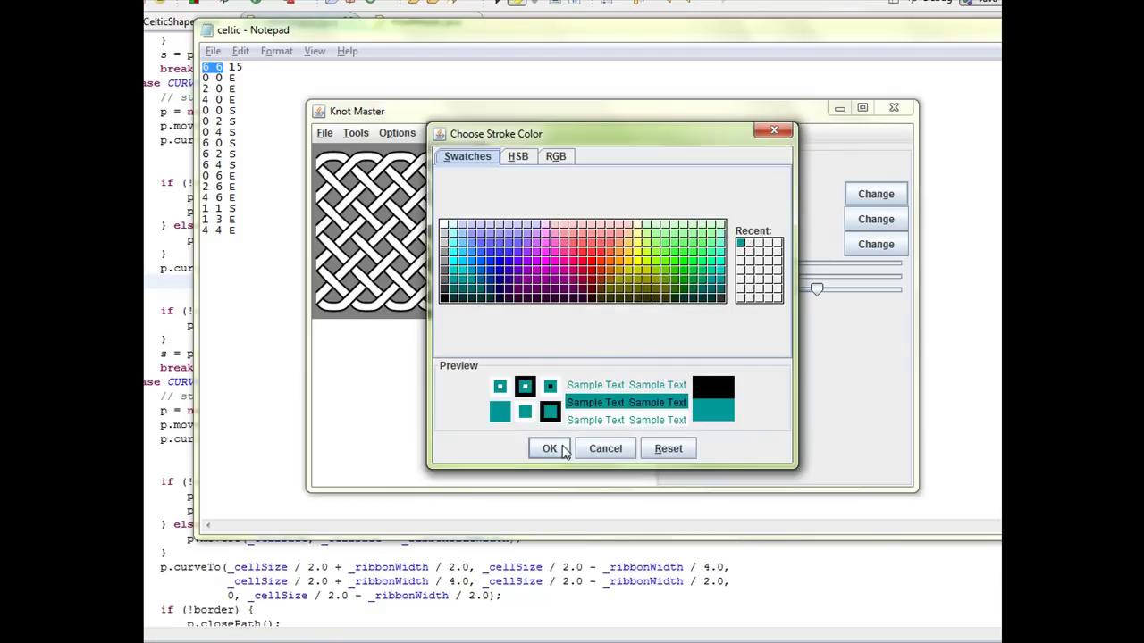
pyautogui.click(550, 448)
pyautogui.click(871, 219)
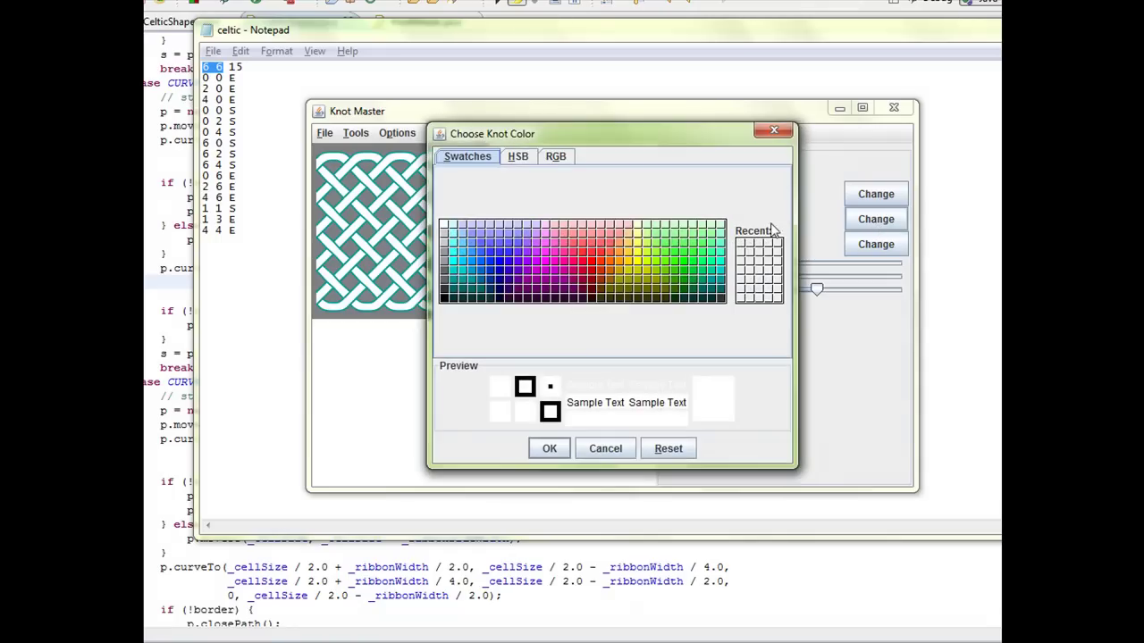
pyautogui.click(615, 250)
pyautogui.click(549, 449)
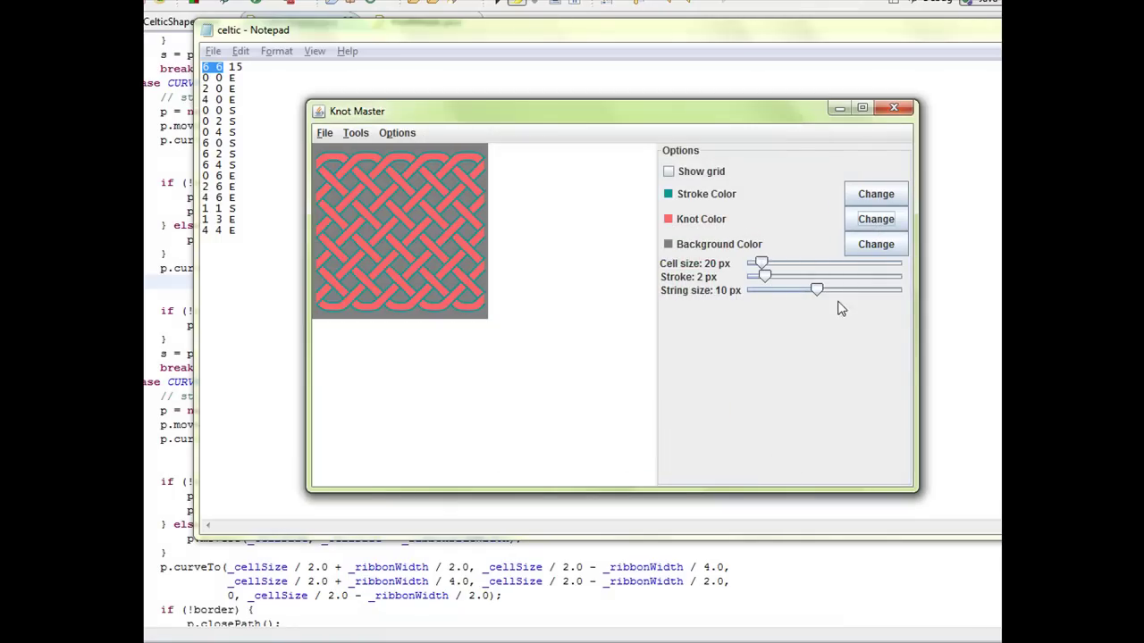
# Change the background colour to light cyan.
pyautogui.click(880, 251)
pyautogui.click(456, 234)
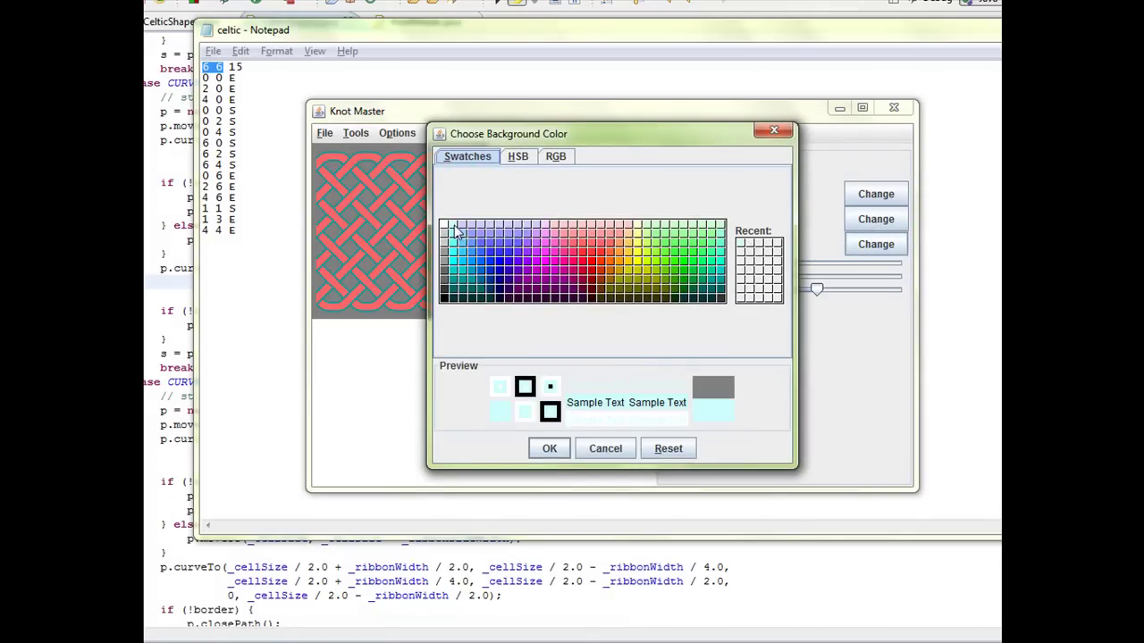
pyautogui.click(549, 448)
# Leave the knot colour unchanged and switch the stroke colour to black.
pyautogui.click(871, 220)
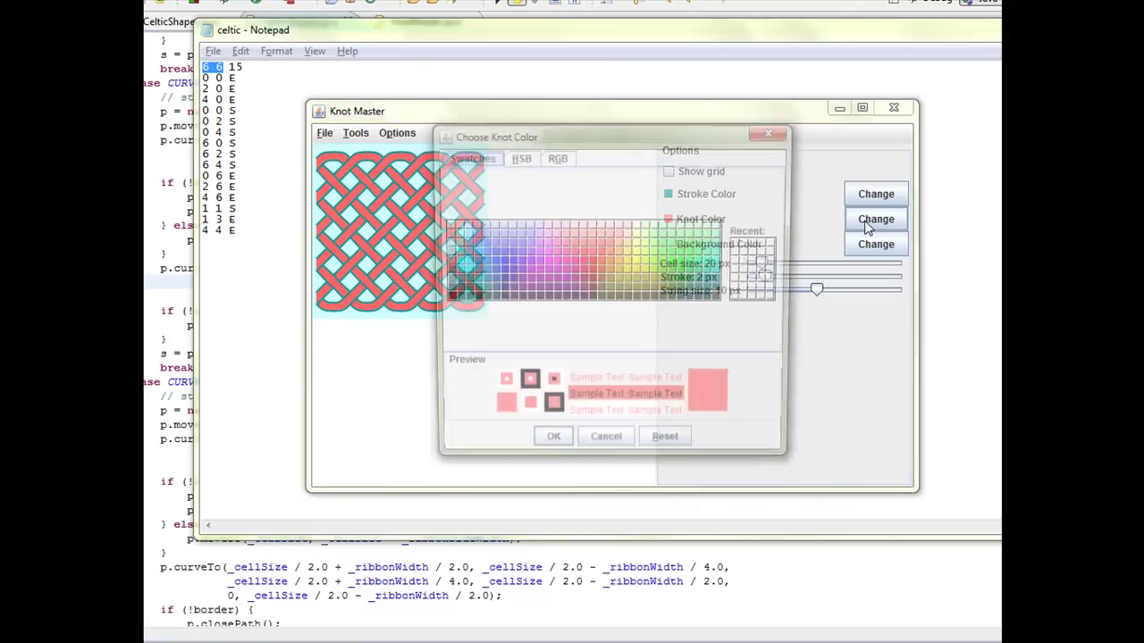
pyautogui.press('Escape')
pyautogui.click(876, 194)
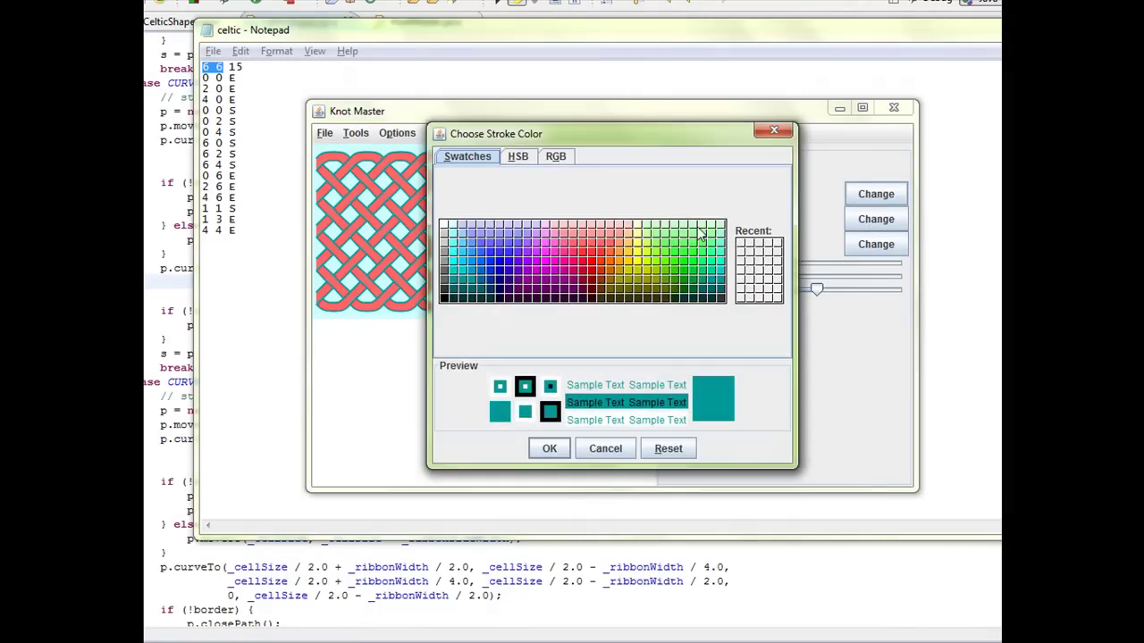
pyautogui.click(446, 301)
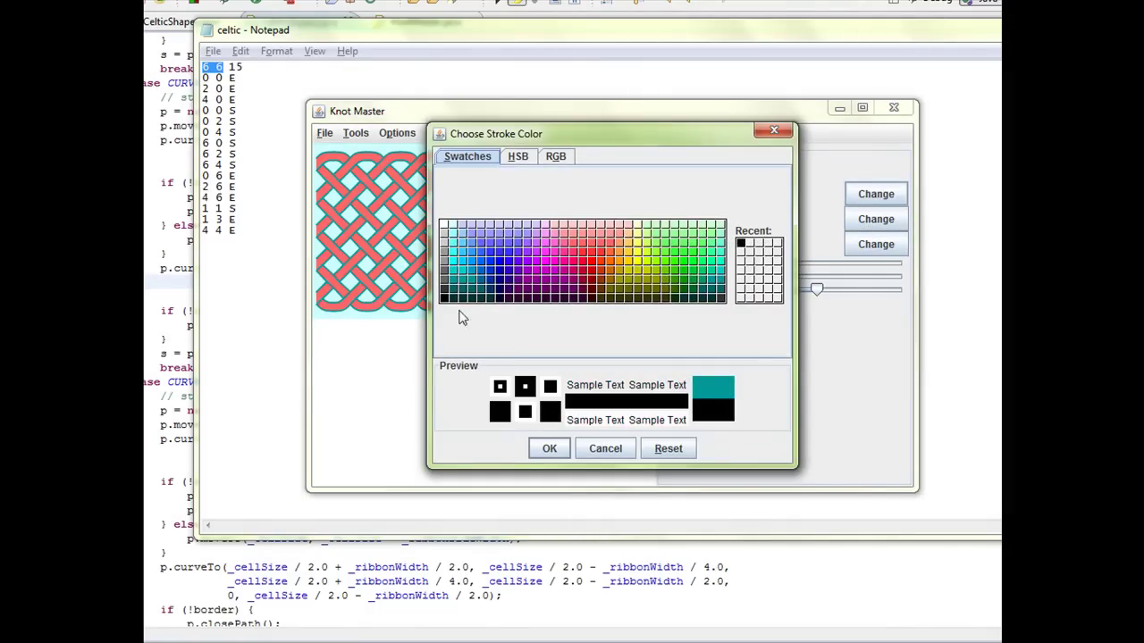
pyautogui.click(554, 450)
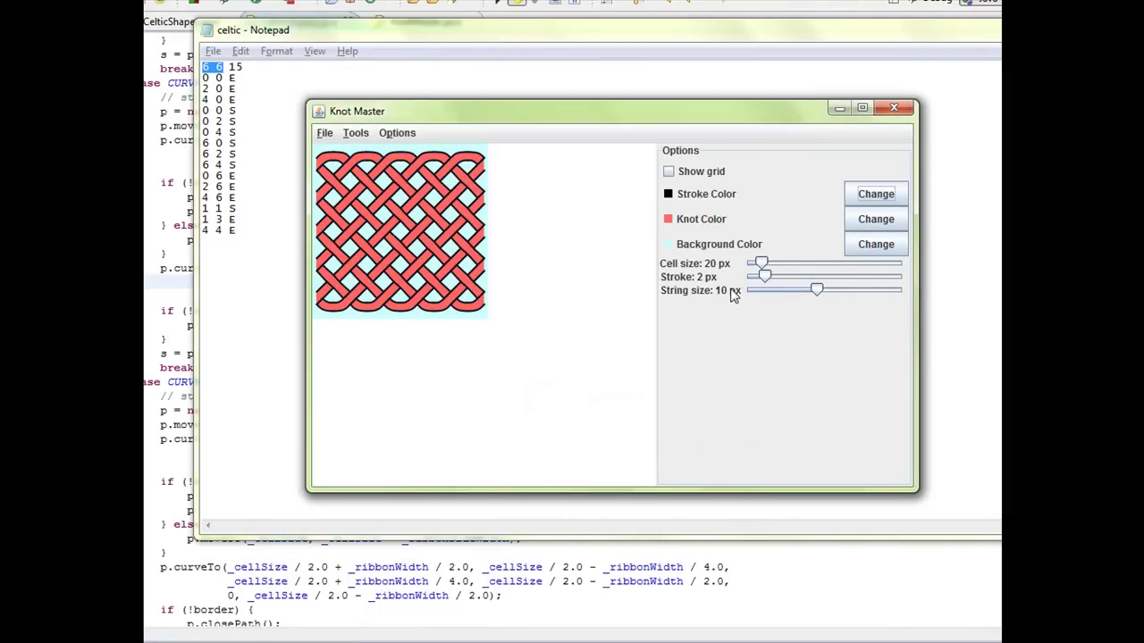
# Set cell size to 41 px, stroke to 4 px and string size to 16 px.
pyautogui.moveTo(762, 263); pyautogui.dragTo(804, 267)
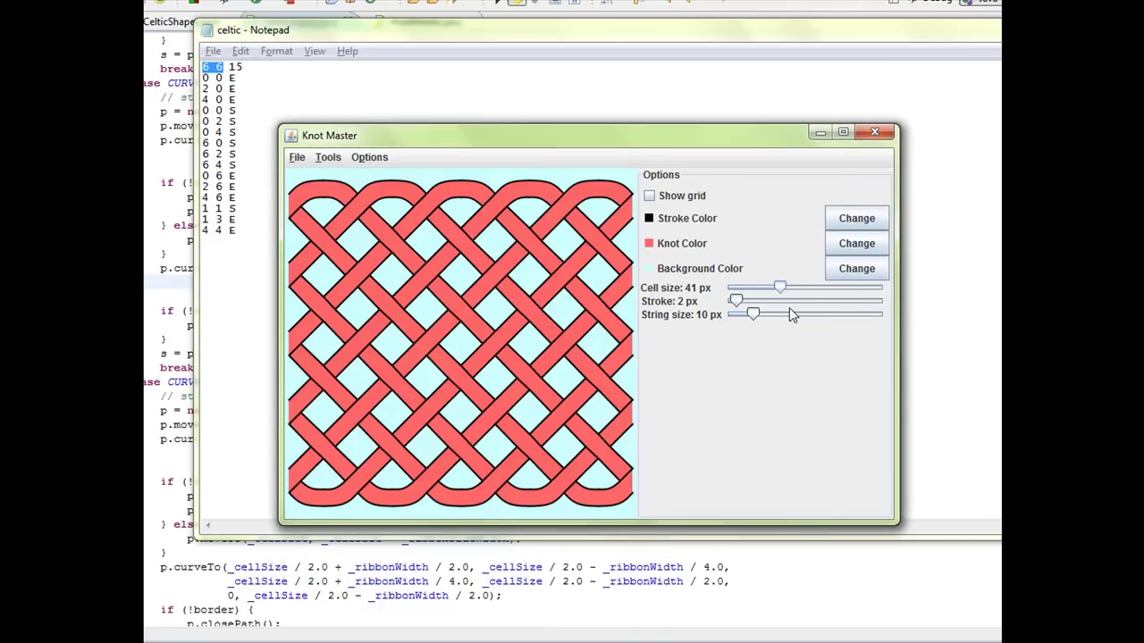
pyautogui.moveTo(736, 301); pyautogui.dragTo(793, 303)
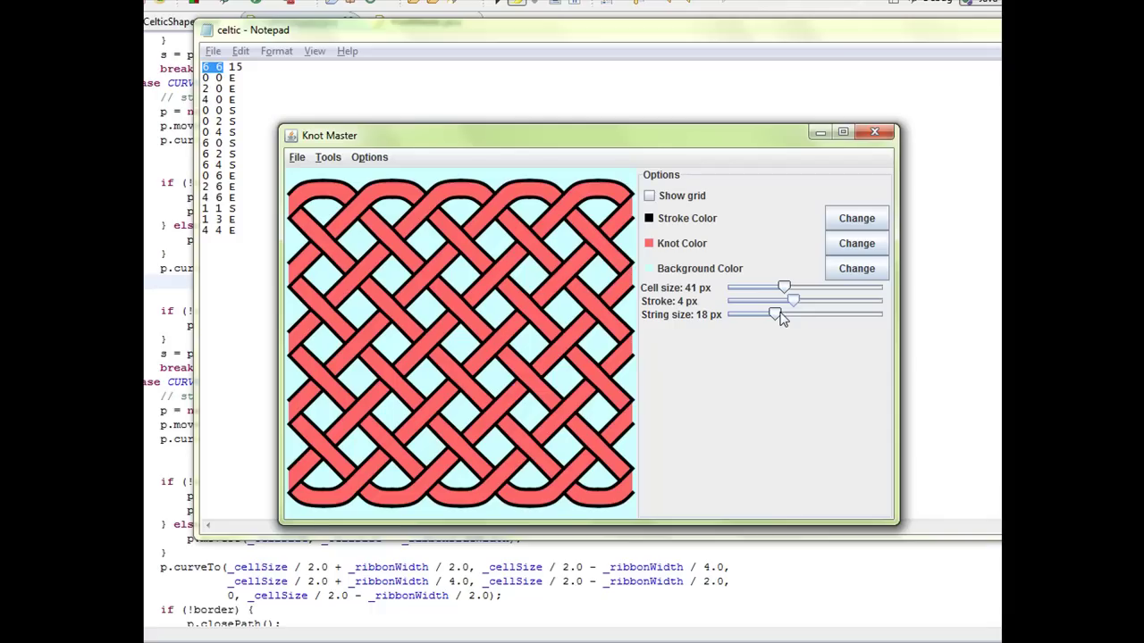
pyautogui.moveTo(779, 319)
pyautogui.mouseDown()
pyautogui.moveTo(856, 319)
pyautogui.moveTo(753, 322)
pyautogui.mouseUp()
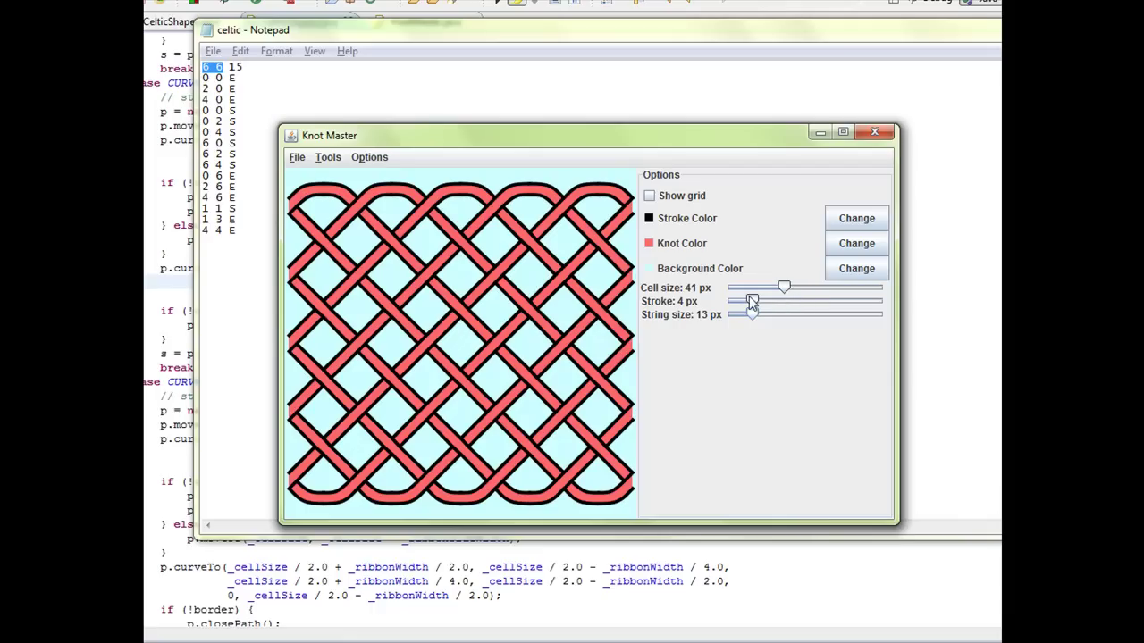
pyautogui.moveTo(751, 314); pyautogui.dragTo(765, 315)
# Change the knot colour to yellow.
pyautogui.click(855, 243)
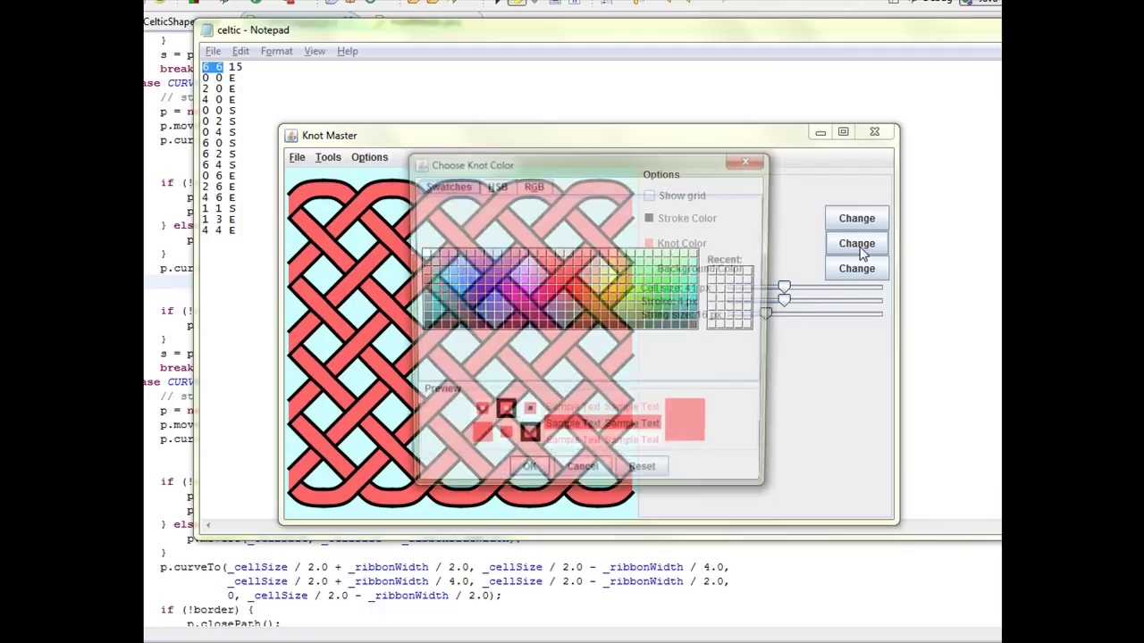
pyautogui.click(617, 291)
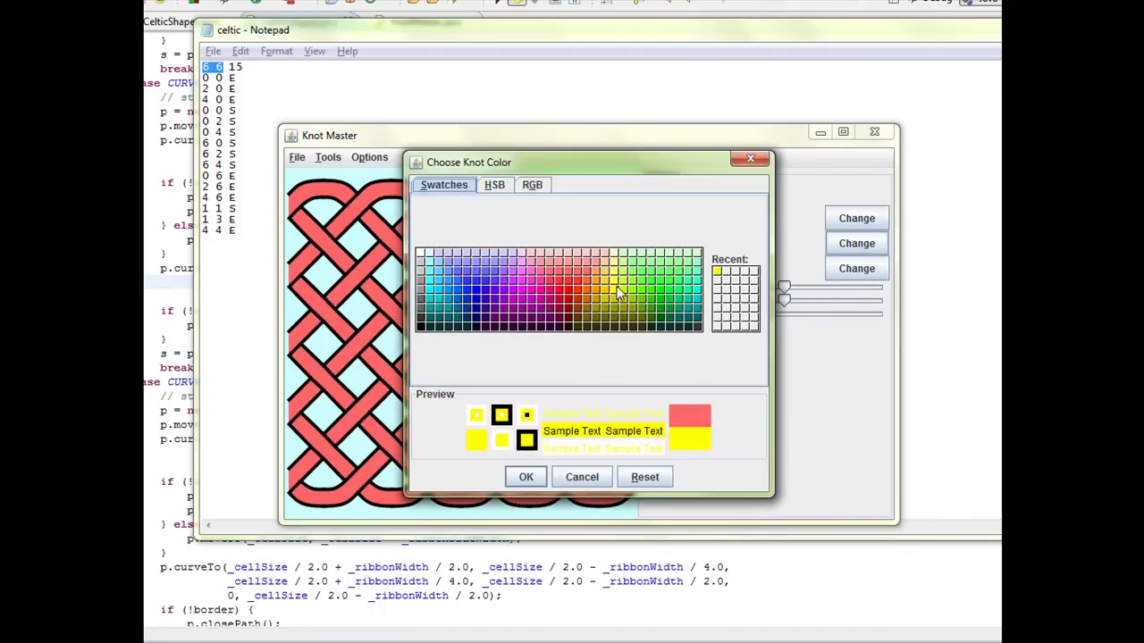
pyautogui.click(525, 477)
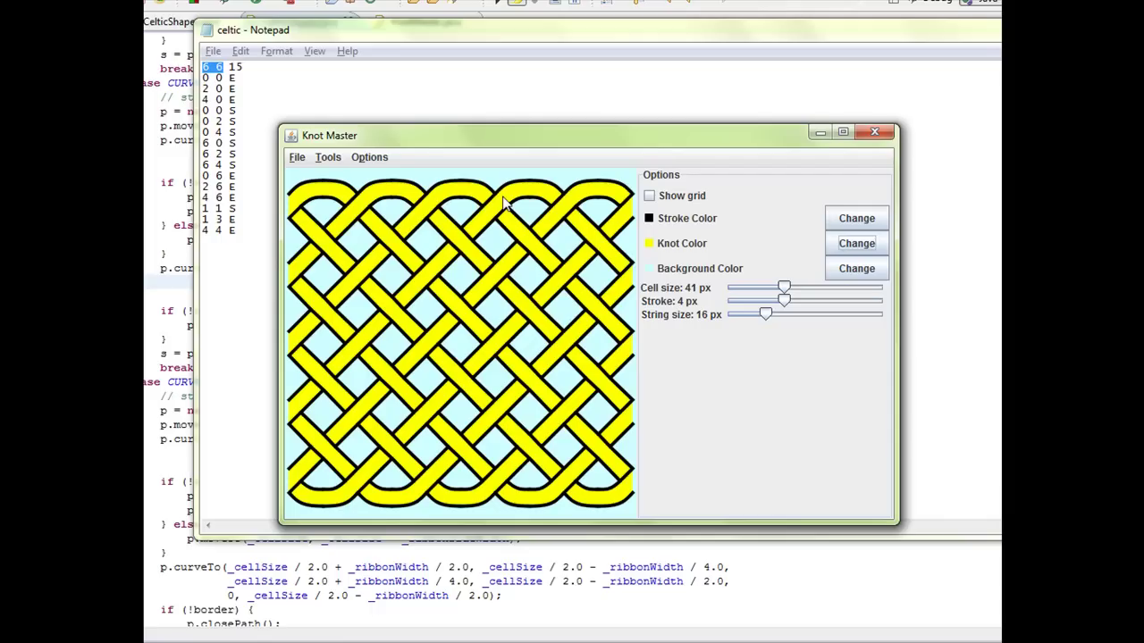
# Show the Tools panel and turn on the grid markers.
pyautogui.click(322, 155)
pyautogui.click(343, 195)
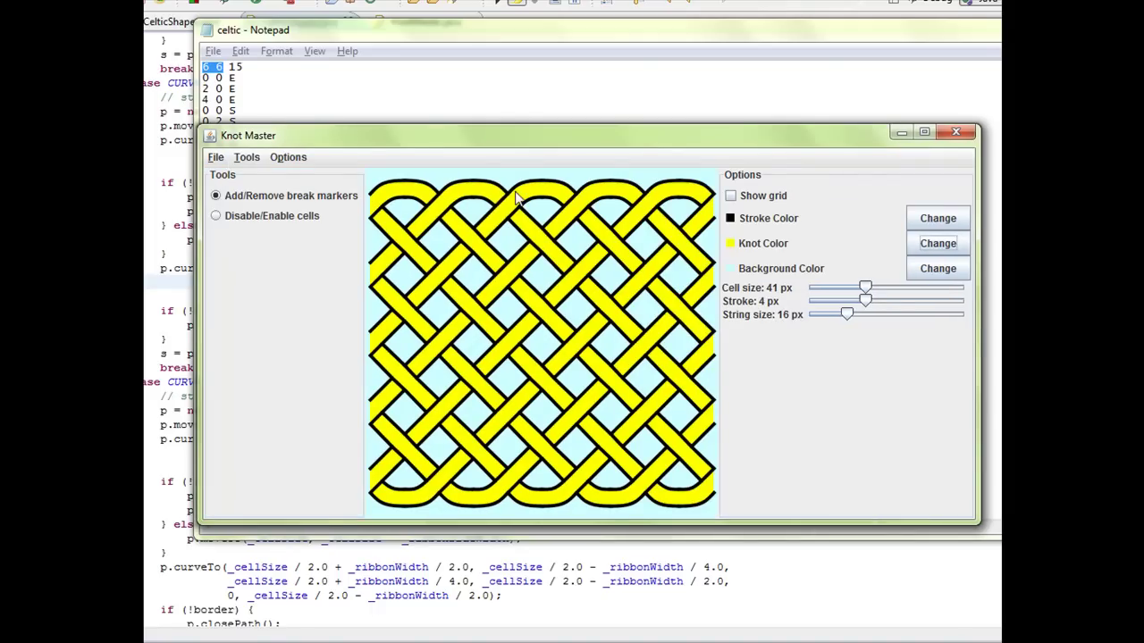
pyautogui.click(764, 198)
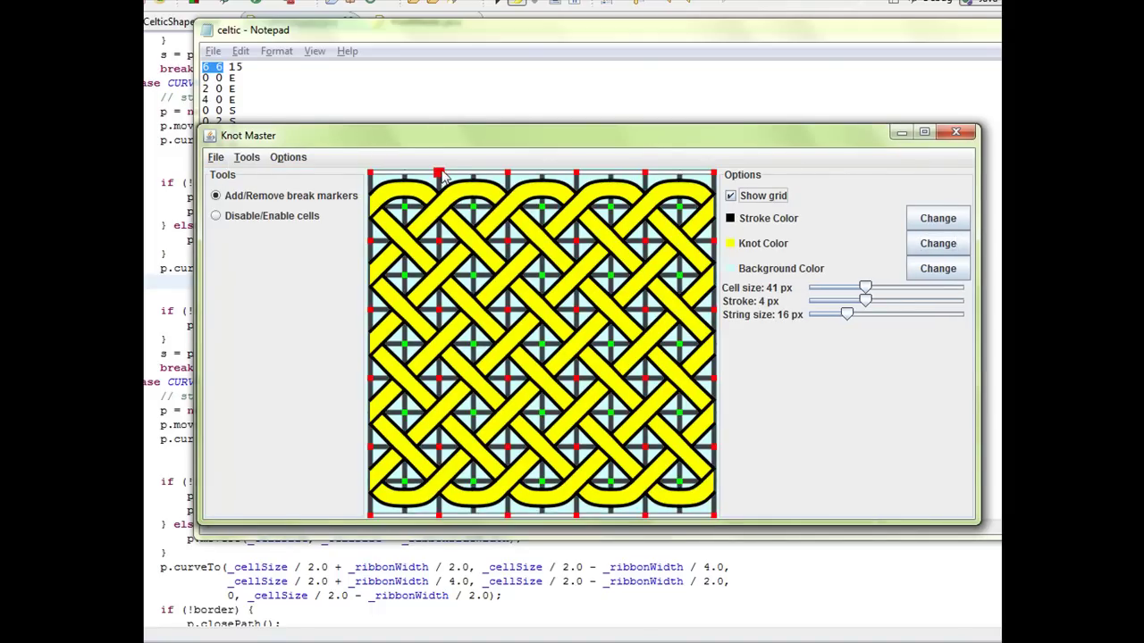
# Draw vertical and horizontal break lines forming two small square loops in the centre.
pyautogui.moveTo(474, 208); pyautogui.dragTo(474, 438)
pyautogui.moveTo(542, 206); pyautogui.dragTo(543, 489)
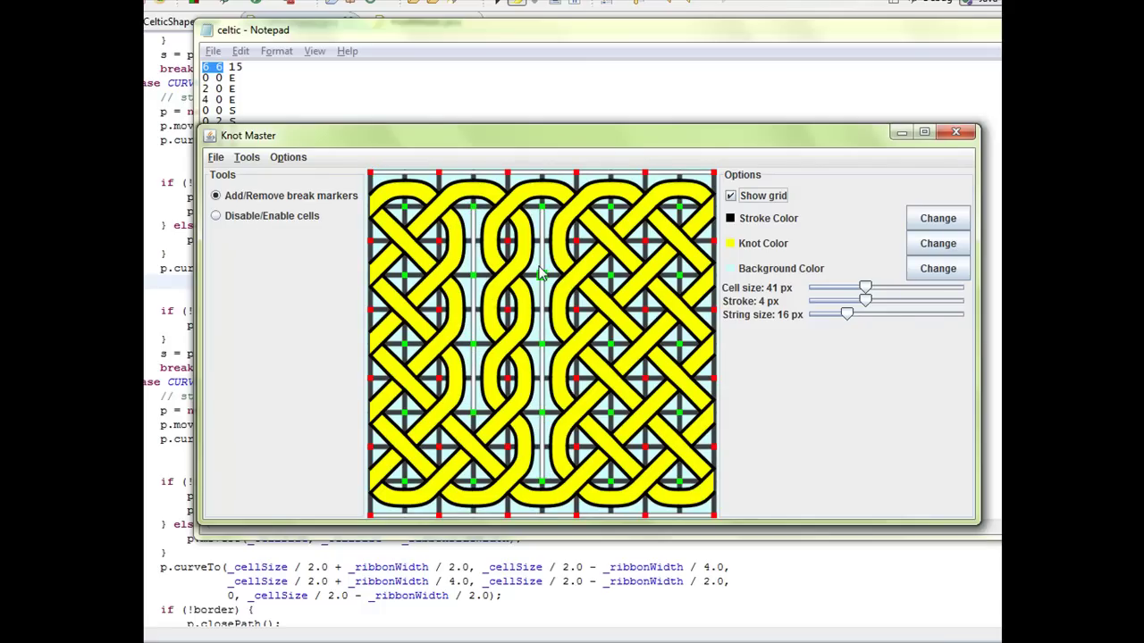
pyautogui.moveTo(647, 277); pyautogui.dragTo(681, 276)
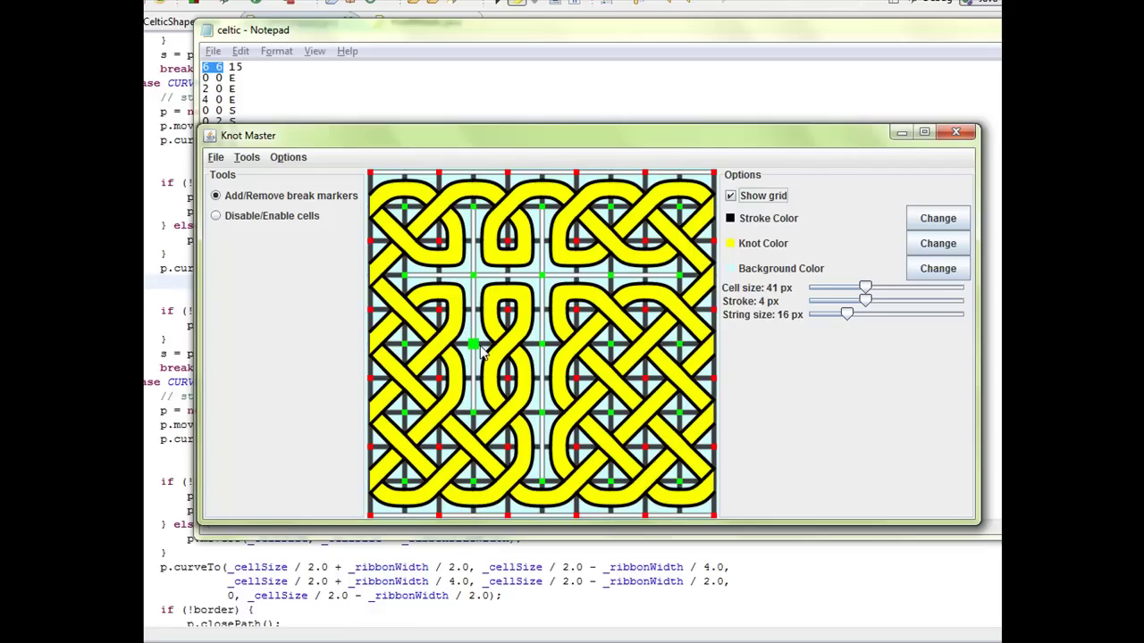
pyautogui.moveTo(480, 349); pyautogui.dragTo(541, 350)
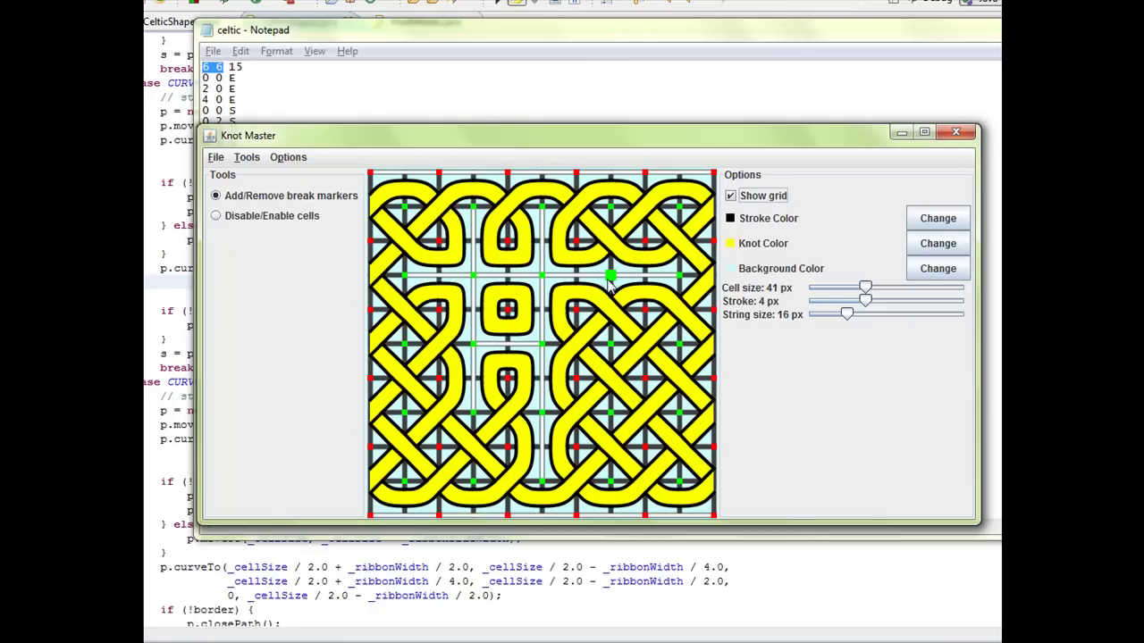
pyautogui.moveTo(611, 279); pyautogui.dragTo(612, 349)
pyautogui.moveTo(542, 345); pyautogui.dragTo(615, 348)
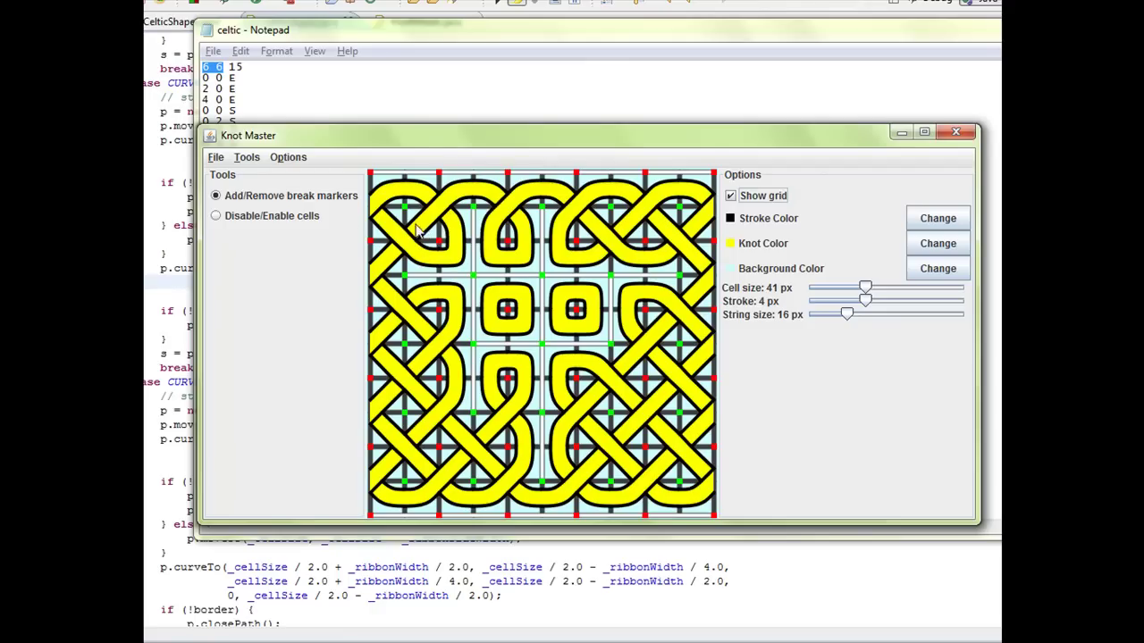
# Disable the top-middle cell and both centre loop cells, then toggle the left-centre cell.
pyautogui.click(273, 223)
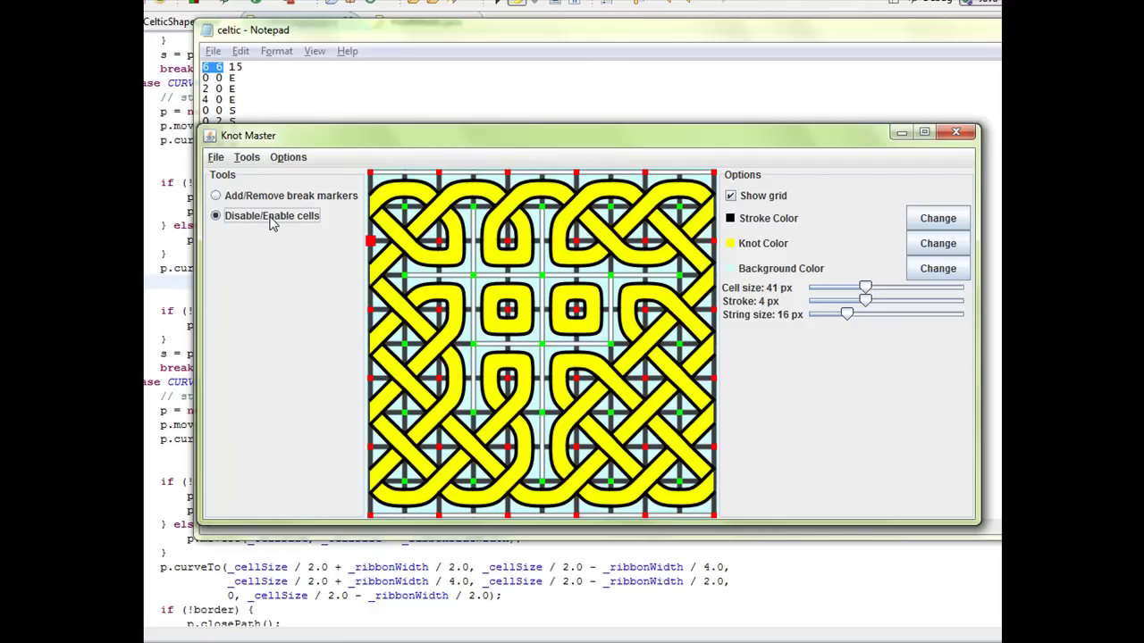
pyautogui.click(575, 250)
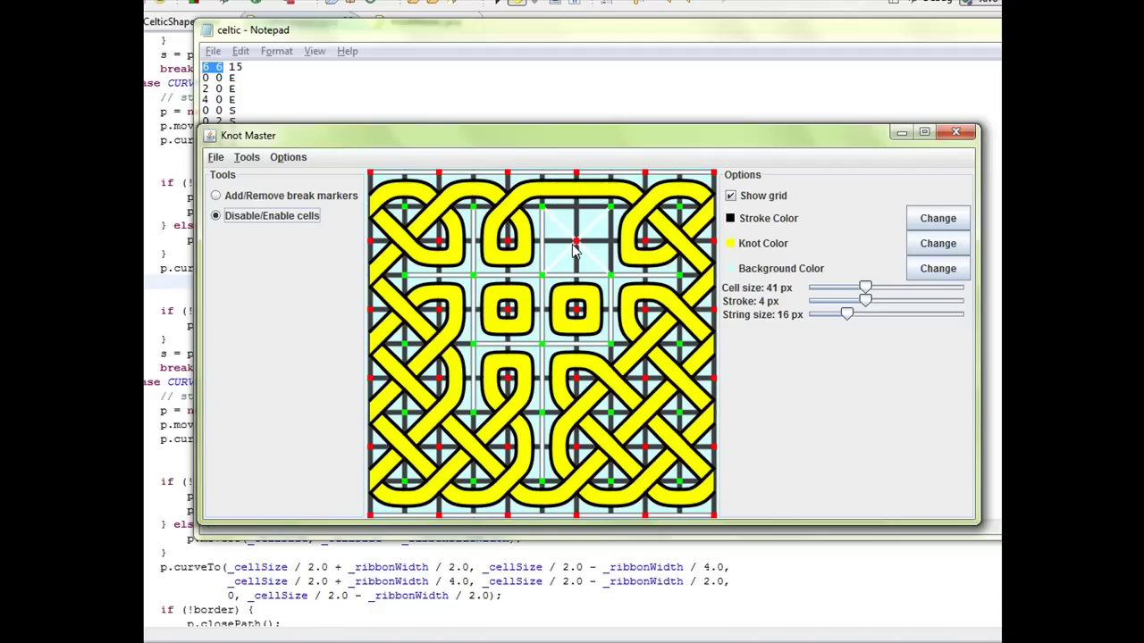
pyautogui.click(573, 309)
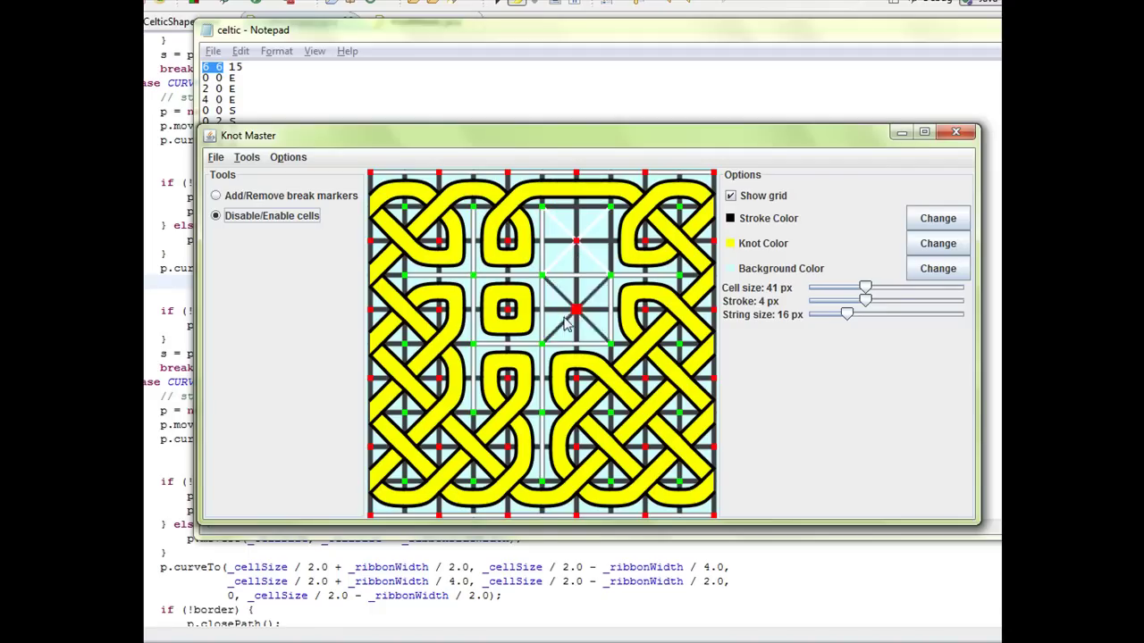
pyautogui.click(515, 310)
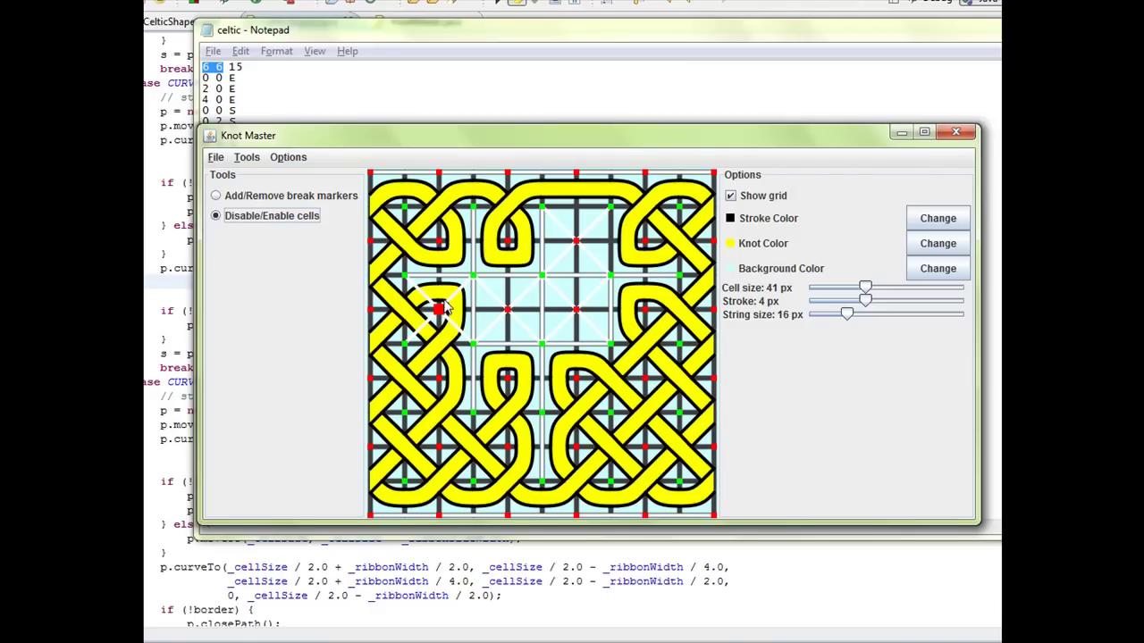
pyautogui.click(444, 308)
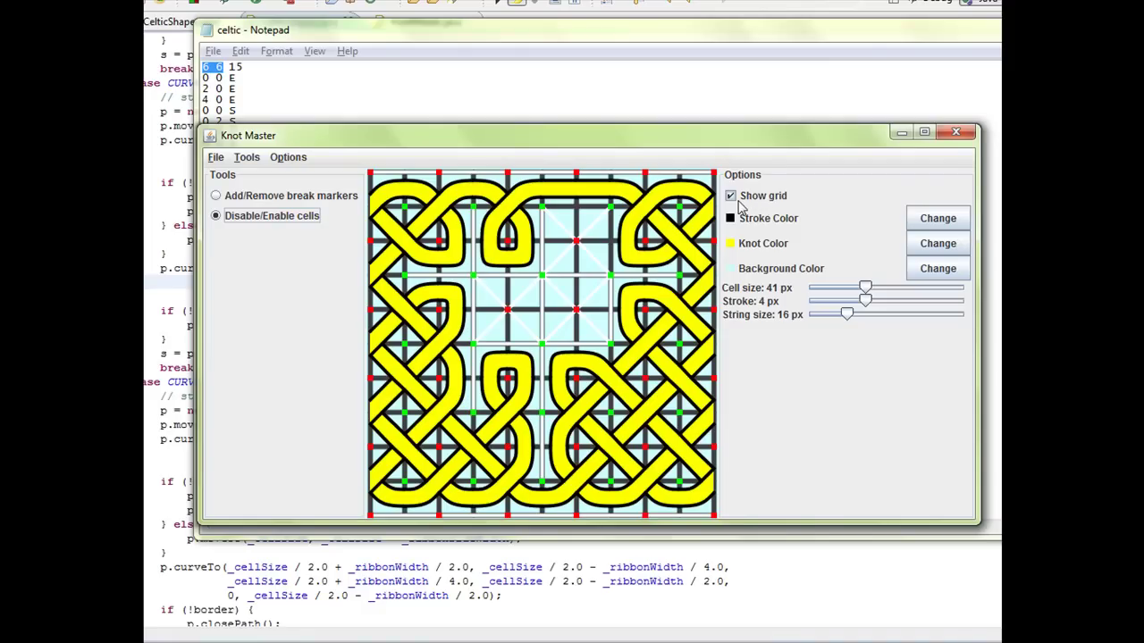
# Create a new blank knot grid from the File > New submenu.
pyautogui.click(215, 156)
pyautogui.moveTo(225, 174)
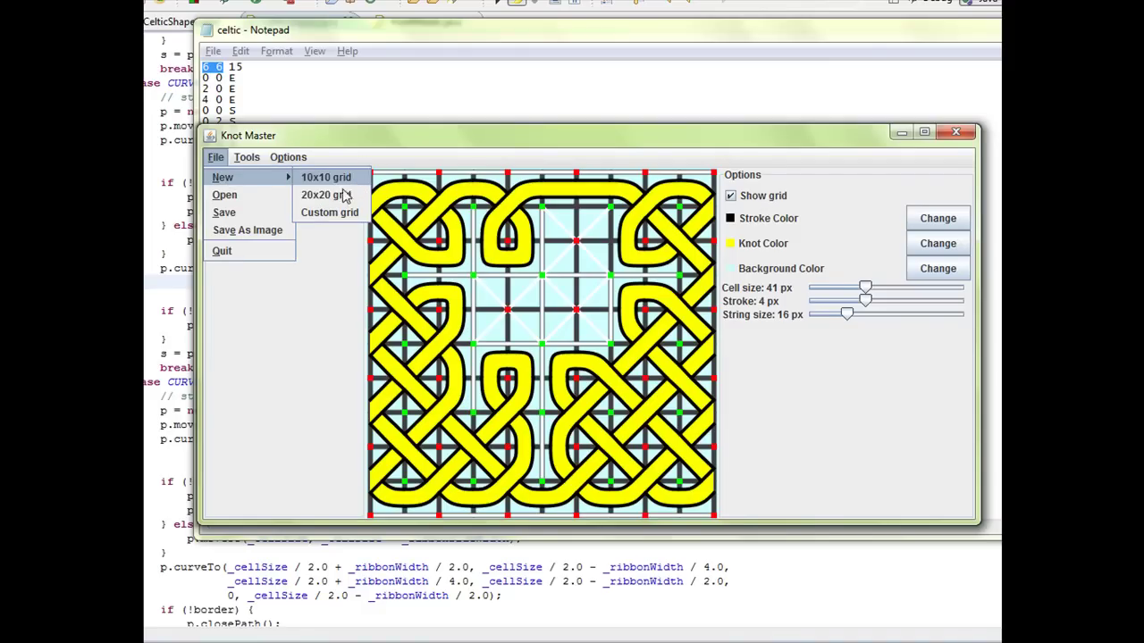
pyautogui.click(342, 195)
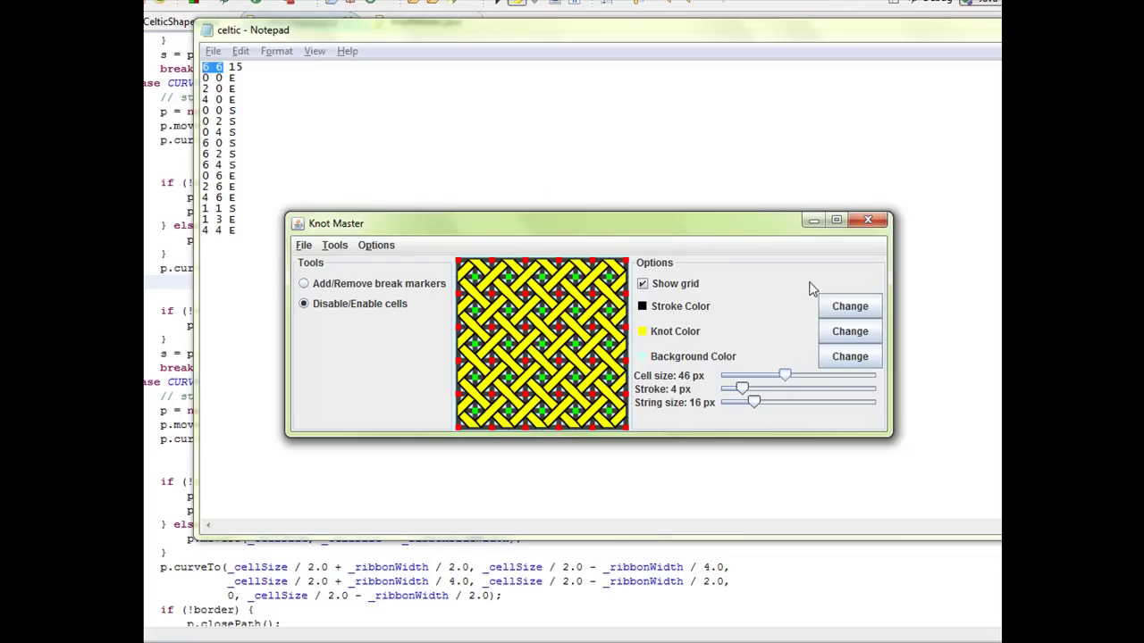
# Set the cell size to 48 px and add a closed border around the knot.
pyautogui.moveTo(785, 375); pyautogui.dragTo(788, 375)
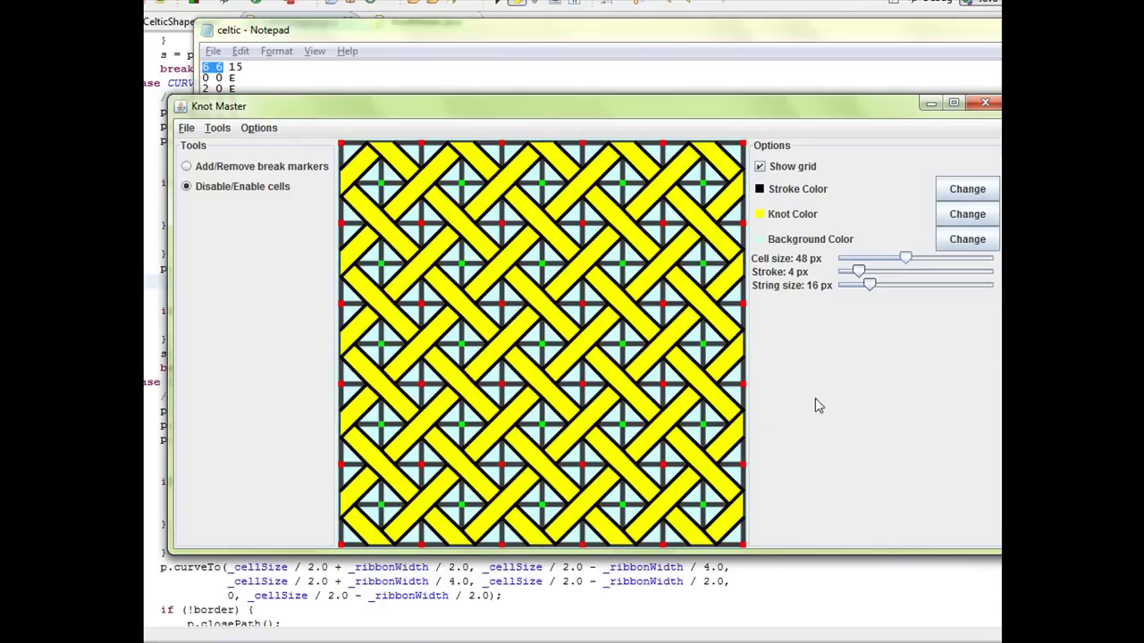
pyautogui.click(217, 127)
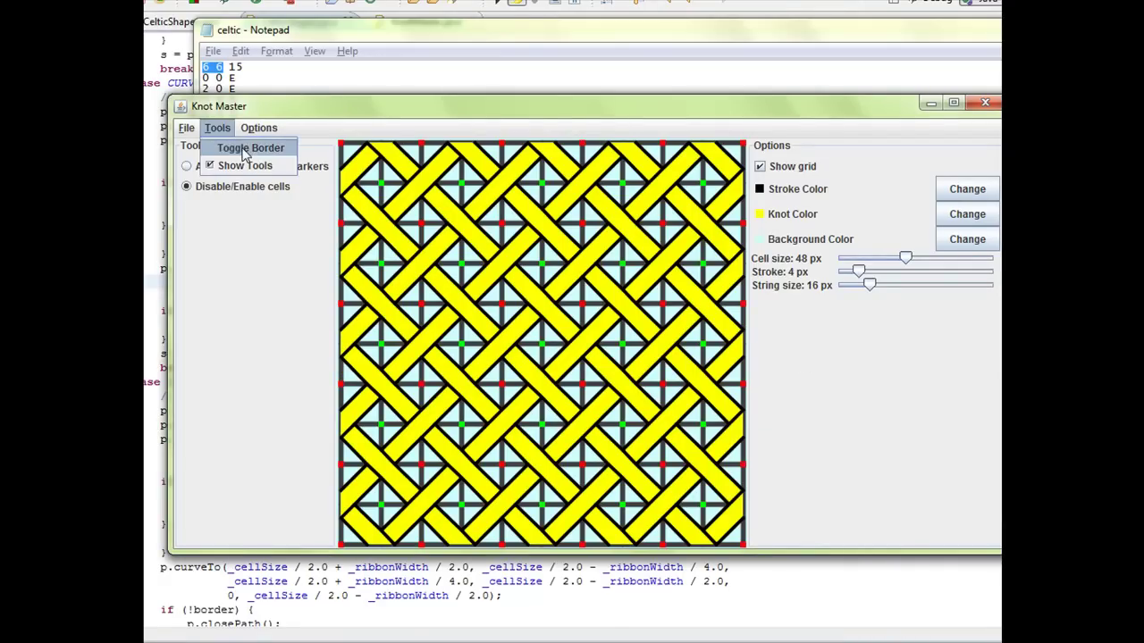
pyautogui.click(237, 150)
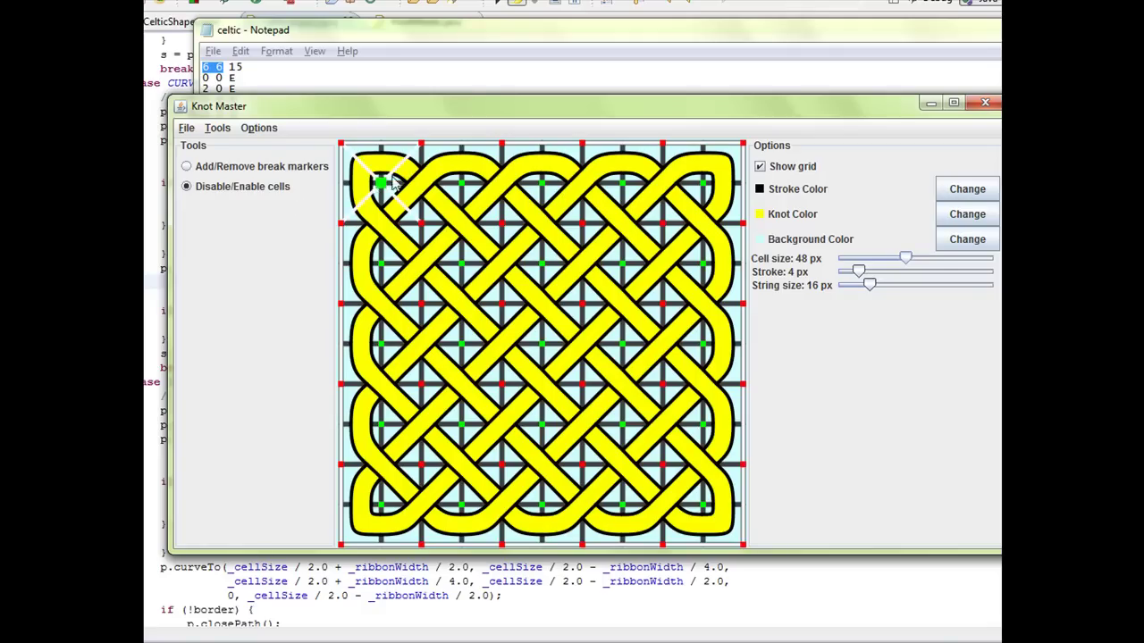
# Disable the five cells down the grid's left column.
pyautogui.click(380, 184)
pyautogui.click(380, 264)
pyautogui.click(383, 345)
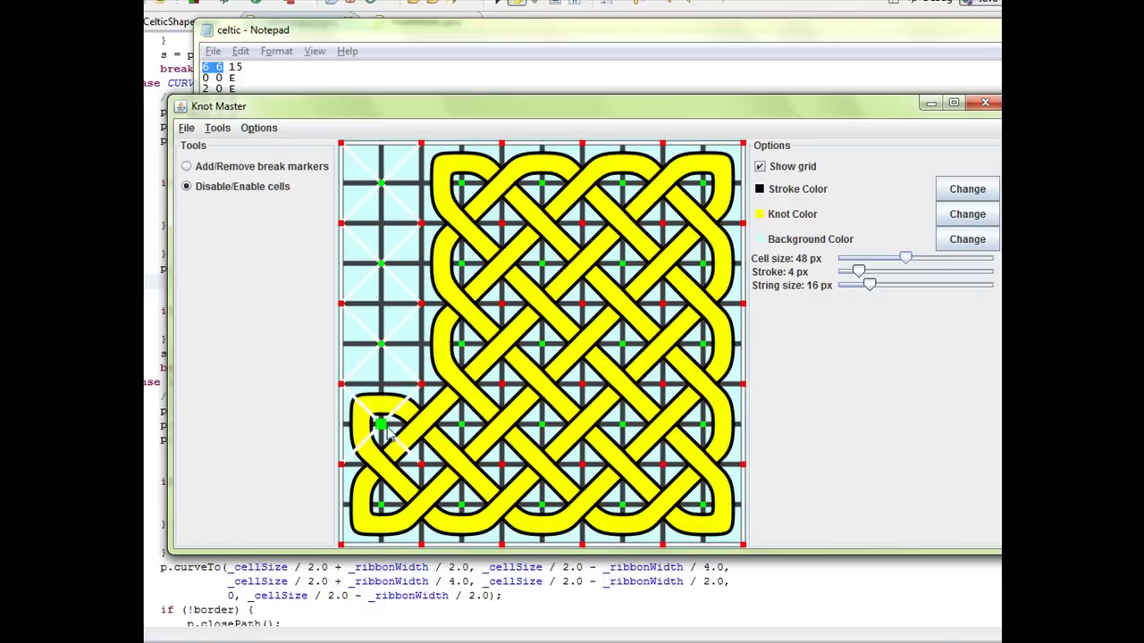
pyautogui.click(382, 427)
pyautogui.click(380, 500)
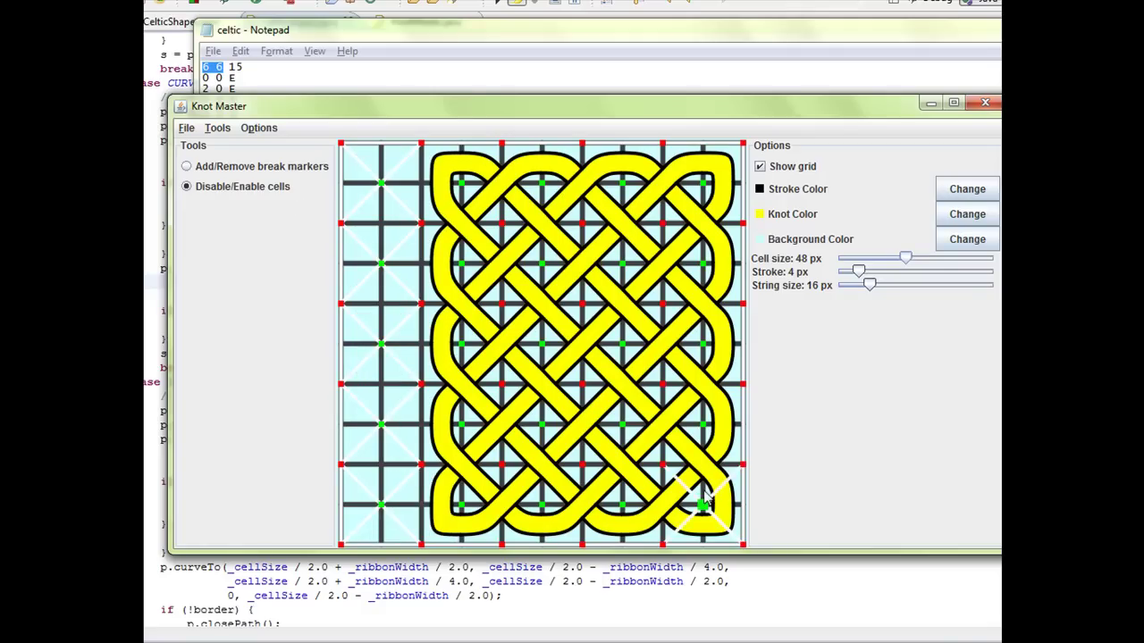
# Disable the lower-right, interior and right-column cells to carve out the C shape.
pyautogui.click(702, 501)
pyautogui.click(703, 438)
pyautogui.click(617, 422)
pyautogui.click(537, 425)
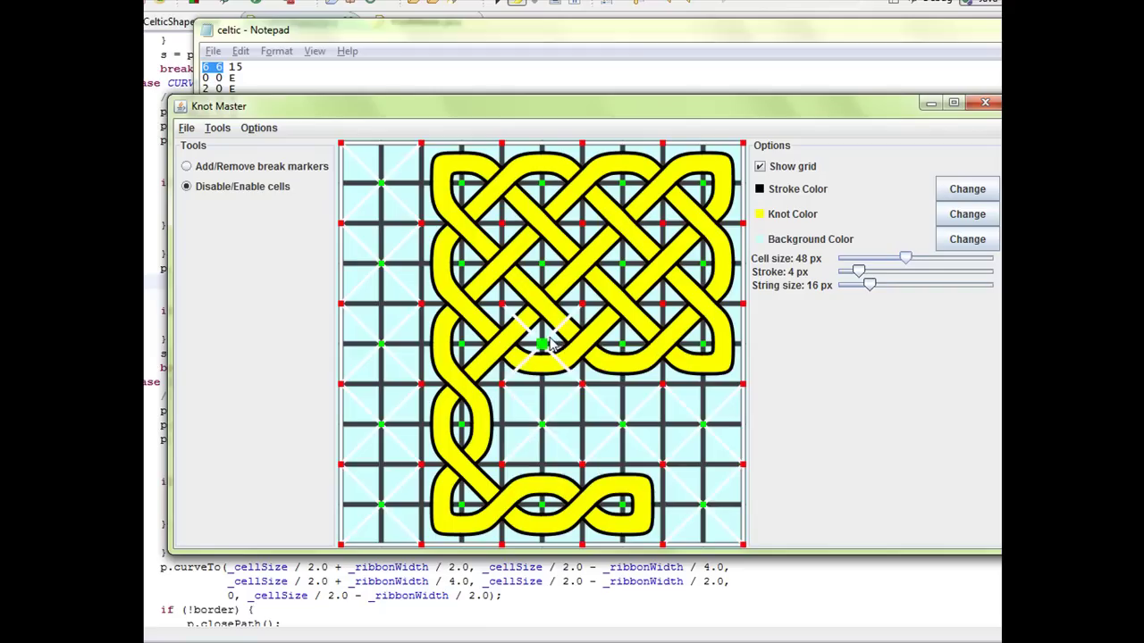
pyautogui.click(539, 341)
pyautogui.click(545, 268)
pyautogui.click(621, 264)
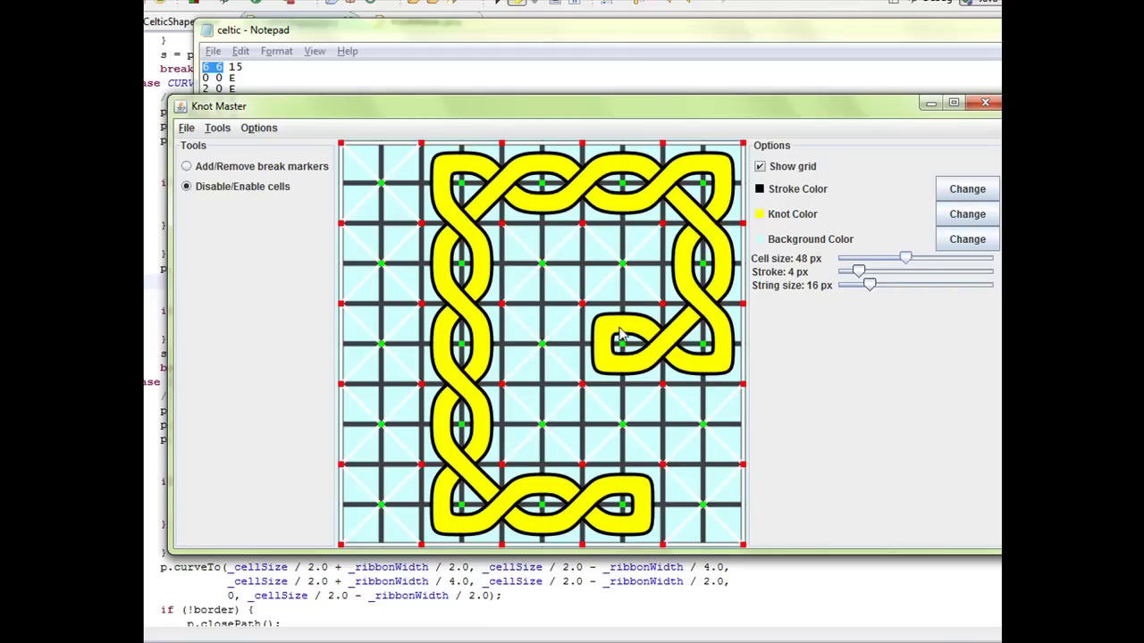
pyautogui.click(622, 340)
pyautogui.click(696, 338)
pyautogui.click(701, 261)
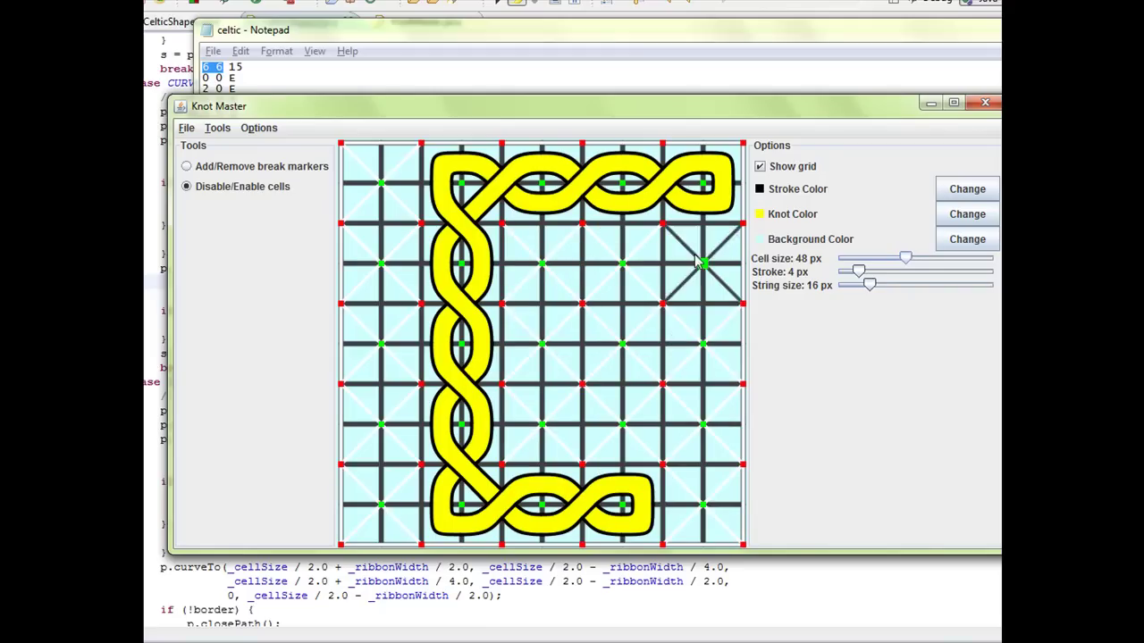
pyautogui.click(699, 186)
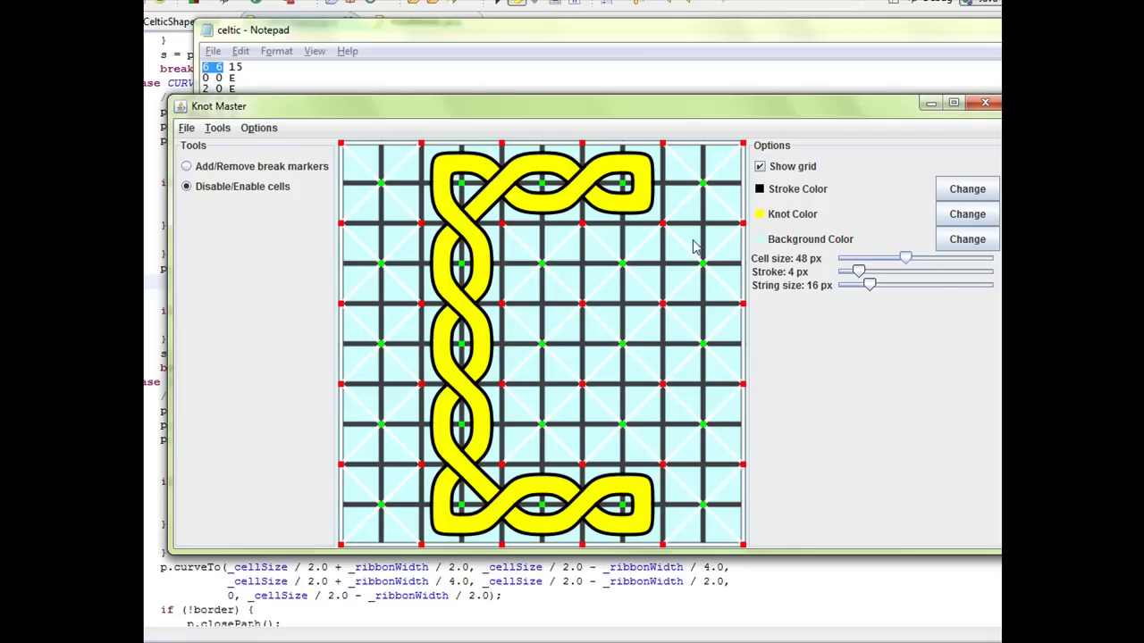
# Disable cells down the right-middle column and along the bottom row.
pyautogui.click(613, 259)
pyautogui.click(613, 373)
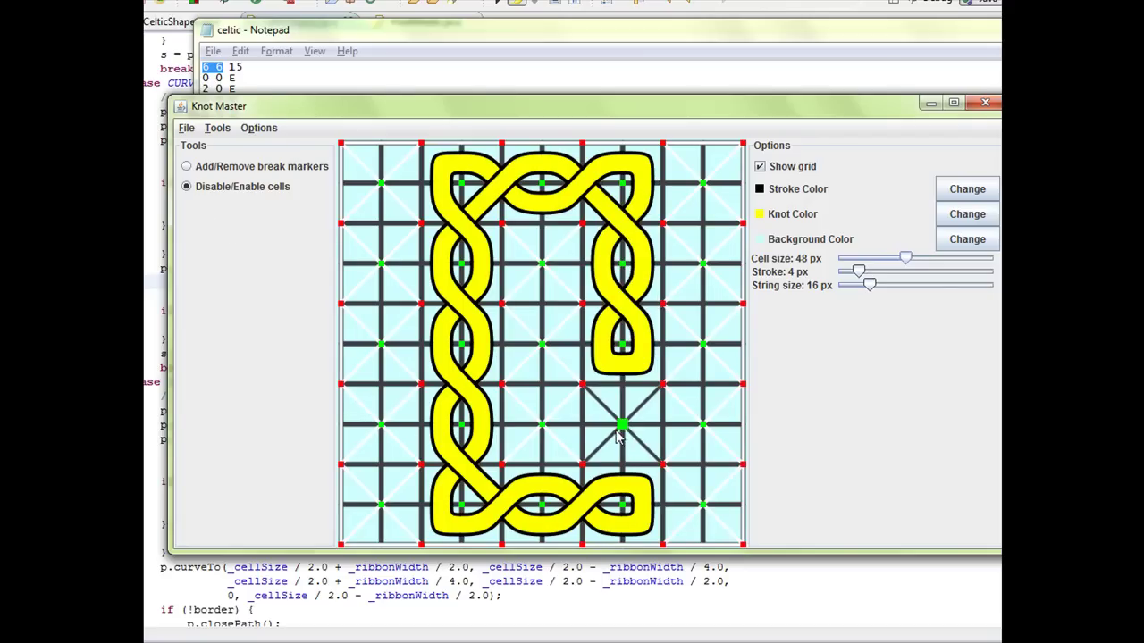
pyautogui.click(616, 433)
pyautogui.click(617, 504)
pyautogui.click(562, 490)
pyautogui.click(497, 482)
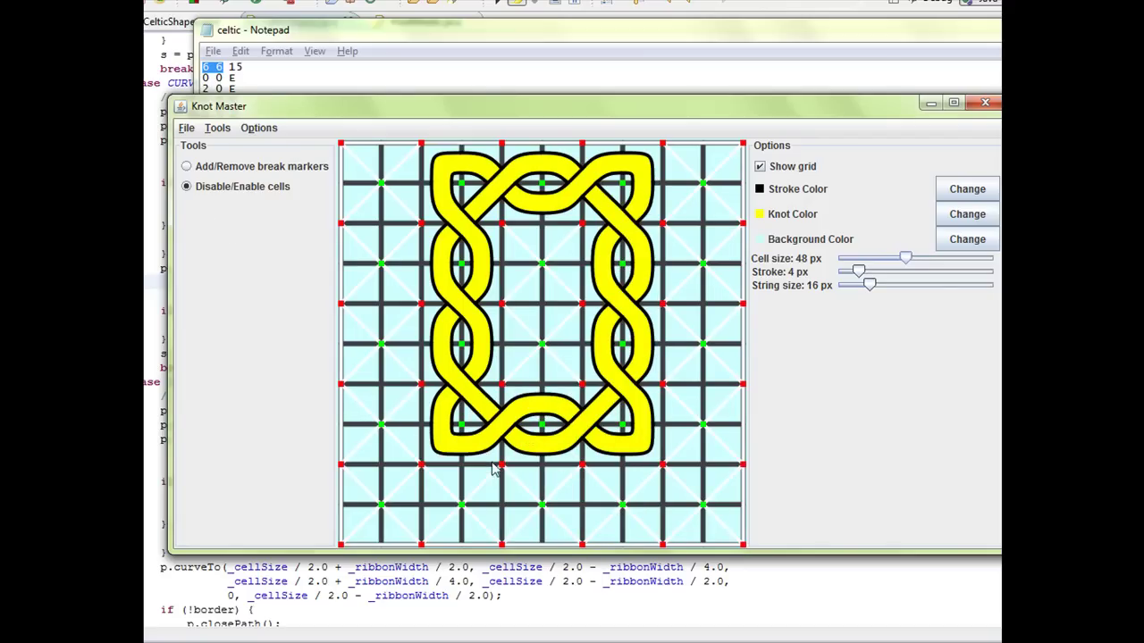
# Re-enable the bottom-left, bottom-right and centre cells to form the A's legs and crossing.
pyautogui.click(613, 498)
pyautogui.click(491, 493)
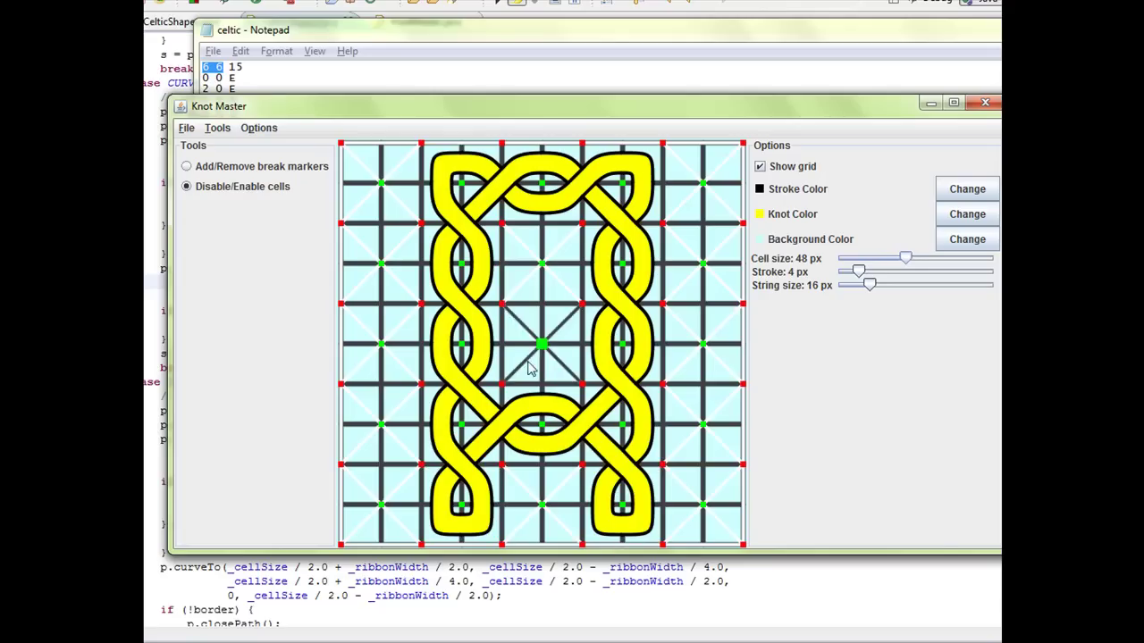
pyautogui.click(533, 367)
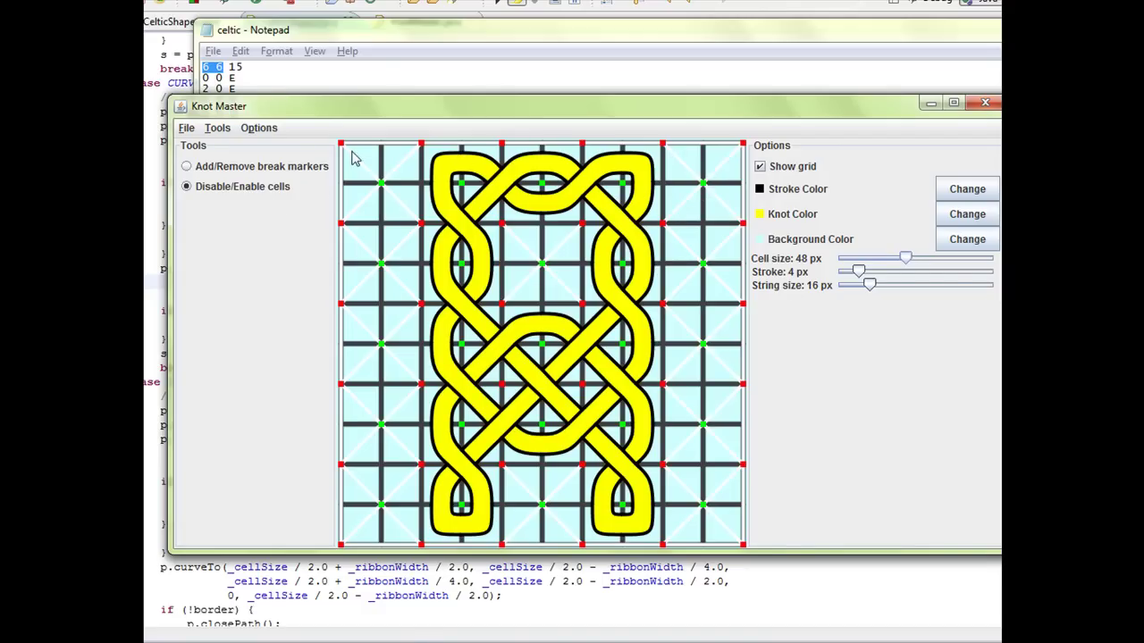
# Check the Options and File menus, then bring the celtic break-marker list window forward.
pyautogui.click(259, 128)
pyautogui.click(749, 118)
pyautogui.click(188, 133)
pyautogui.click(223, 132)
pyautogui.click(187, 134)
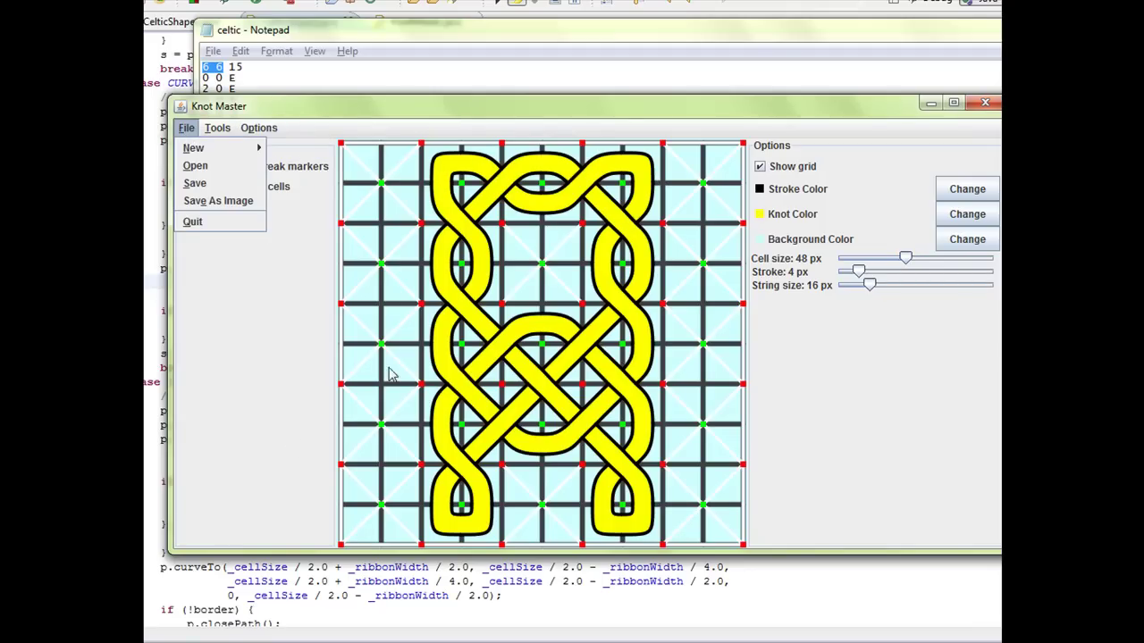
pyautogui.click(289, 77)
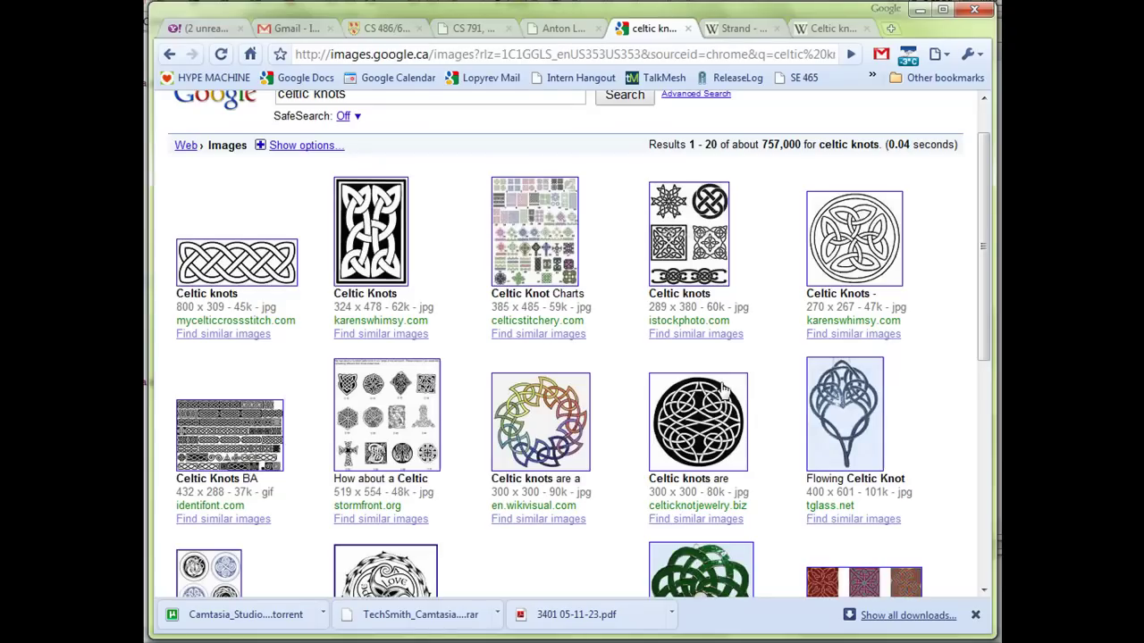
# Move through the CS 486 and CS 791 tabs to the Celtic knots report's Piece Shape Types section.
pyautogui.click(384, 28)
pyautogui.click(464, 29)
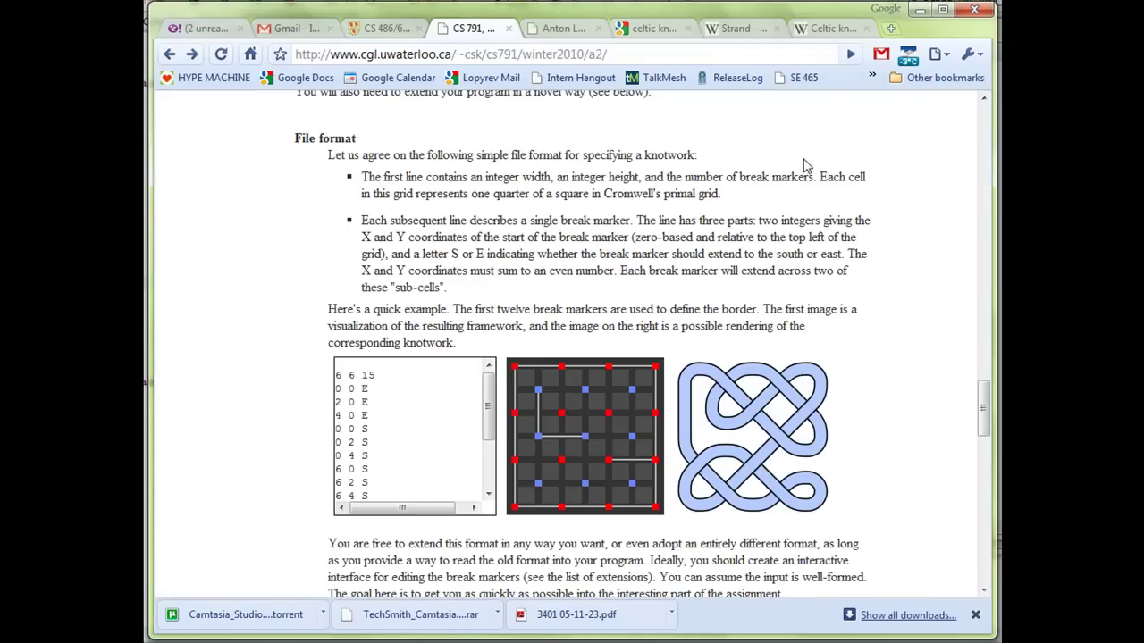
pyautogui.click(569, 28)
pyautogui.scroll(1, 656, 332)
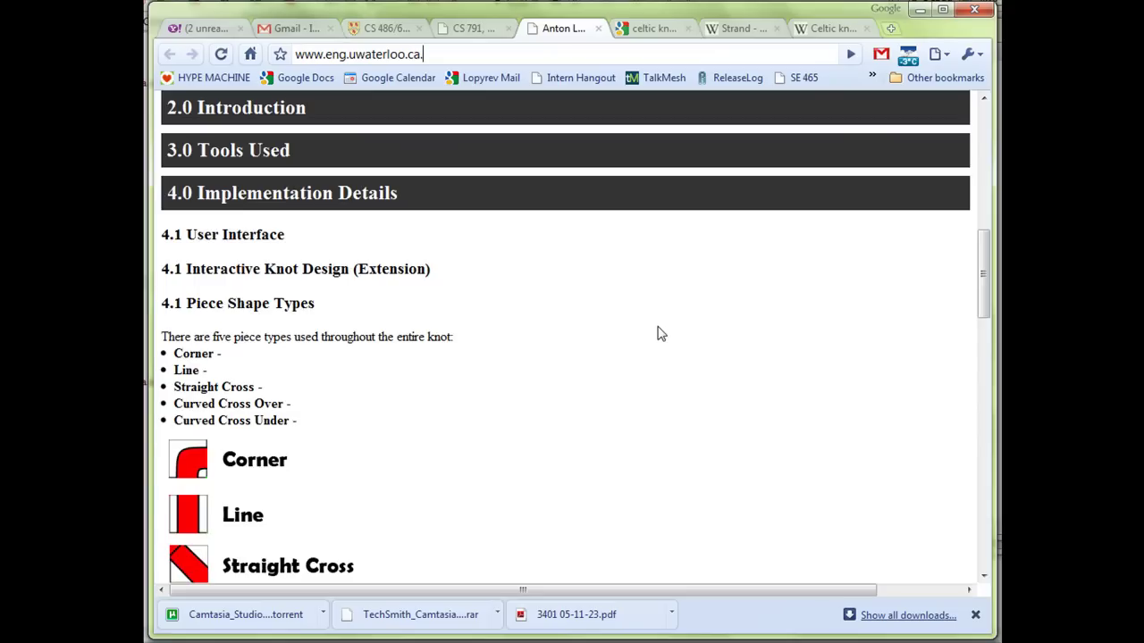
pyautogui.scroll(-2, 656, 333)
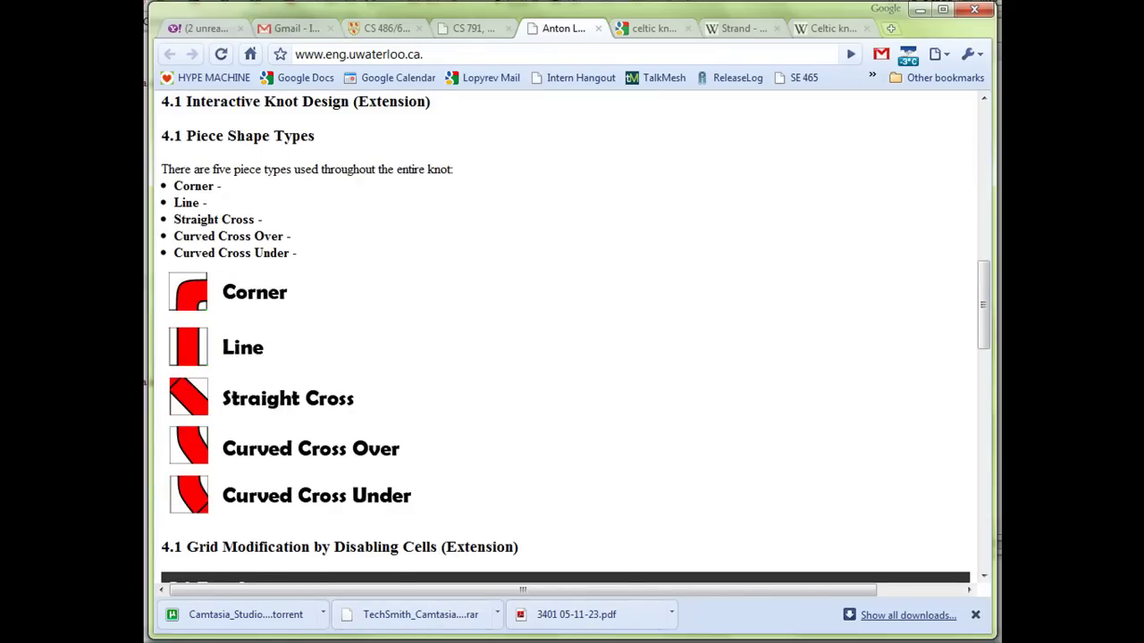
# Bring the Knot Master window forward, then move and narrow it beside the report's piece-type list.
pyautogui.click(483, 572)
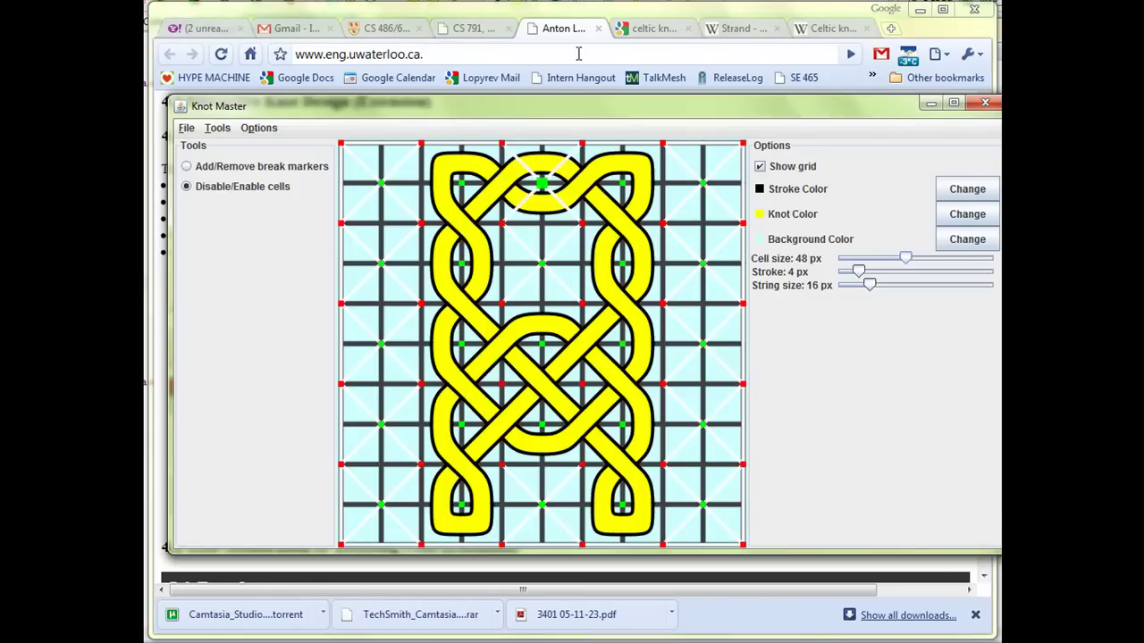
pyautogui.moveTo(484, 115); pyautogui.dragTo(677, 143)
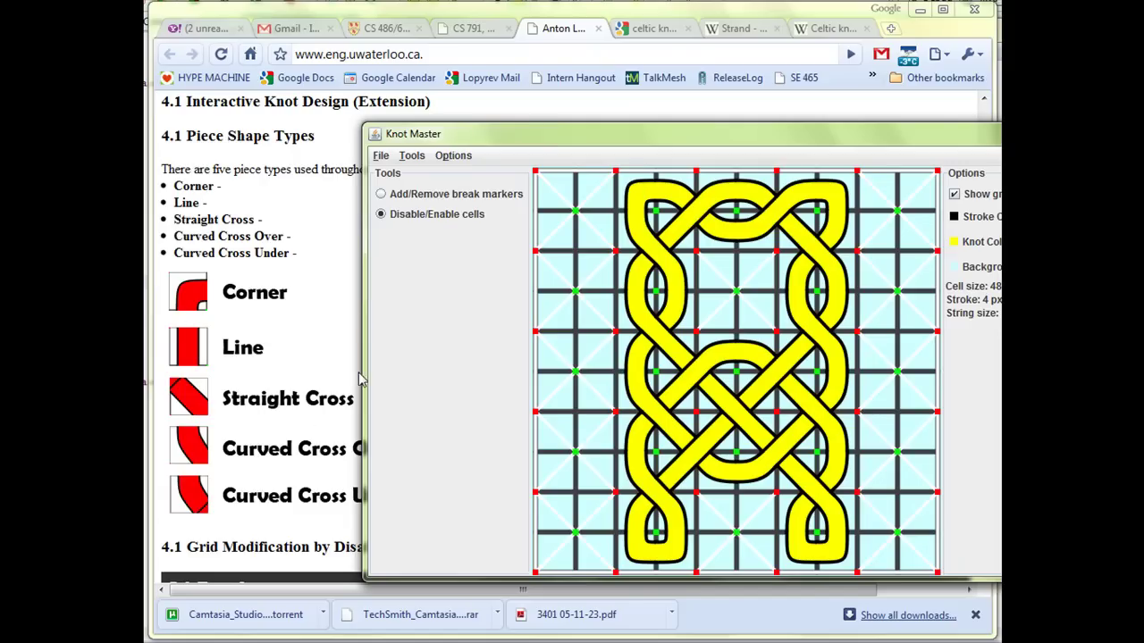
pyautogui.moveTo(366, 357); pyautogui.dragTo(413, 358)
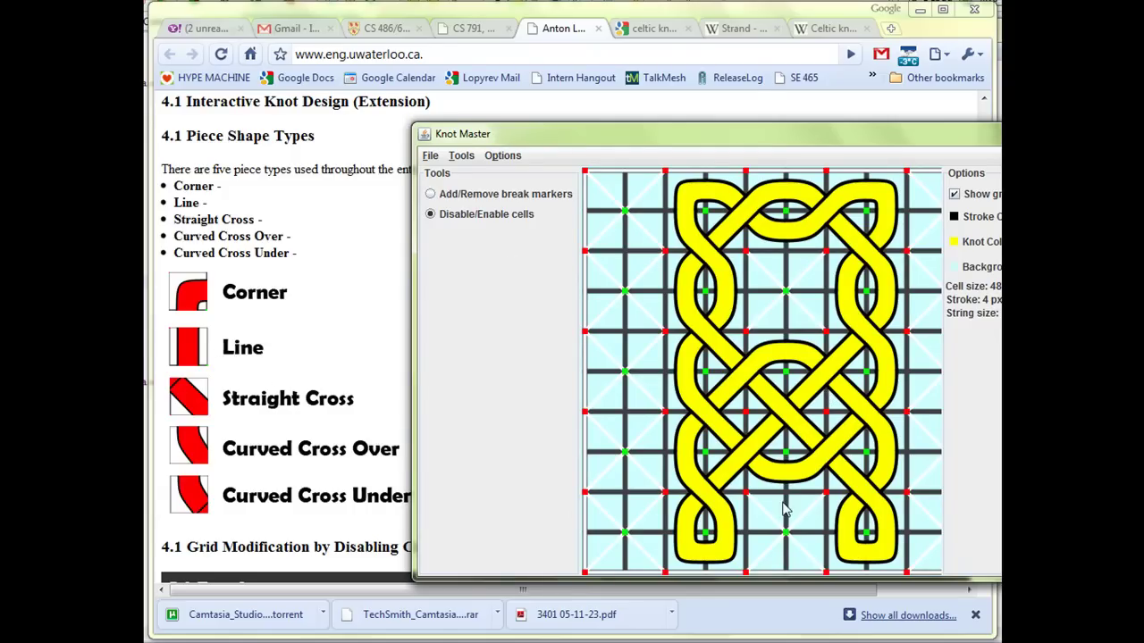
# Place a vertical break marker on the knot's left strand so it runs straight.
pyautogui.click(430, 194)
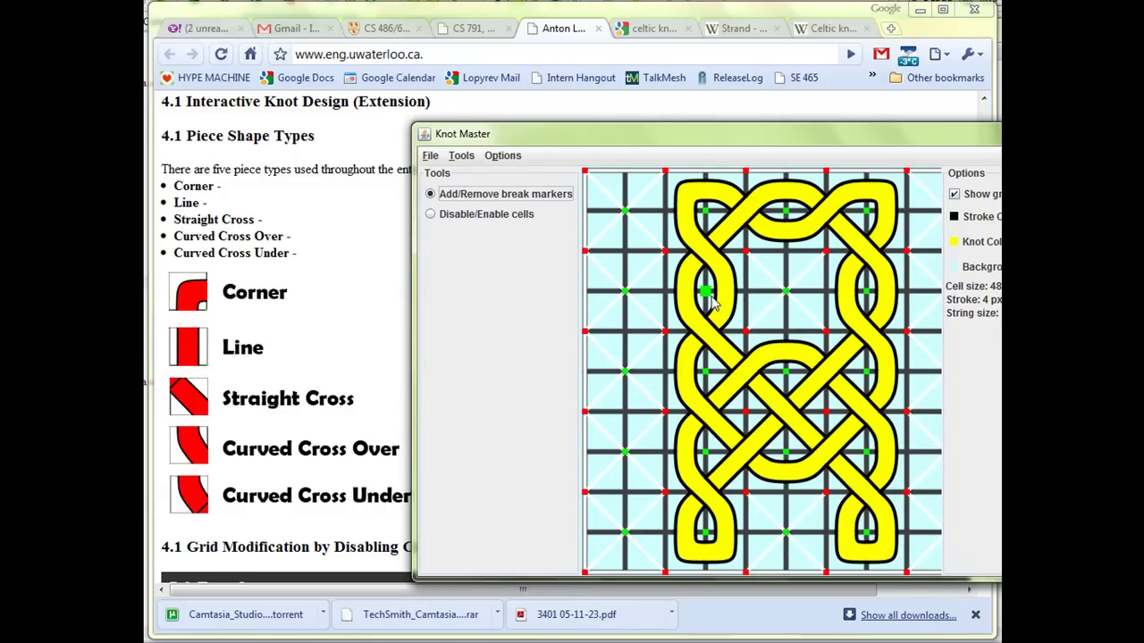
pyautogui.moveTo(708, 297); pyautogui.dragTo(707, 371)
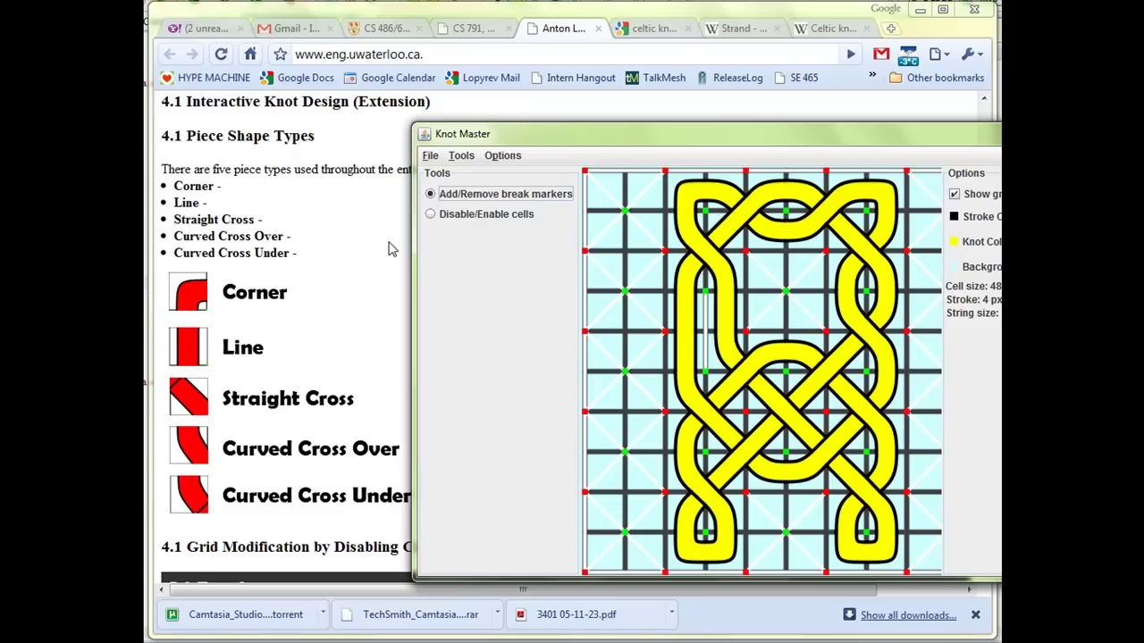
# Return to the report's top and pan sideways across the CS791 knot-lettered banner.
pyautogui.click(355, 255)
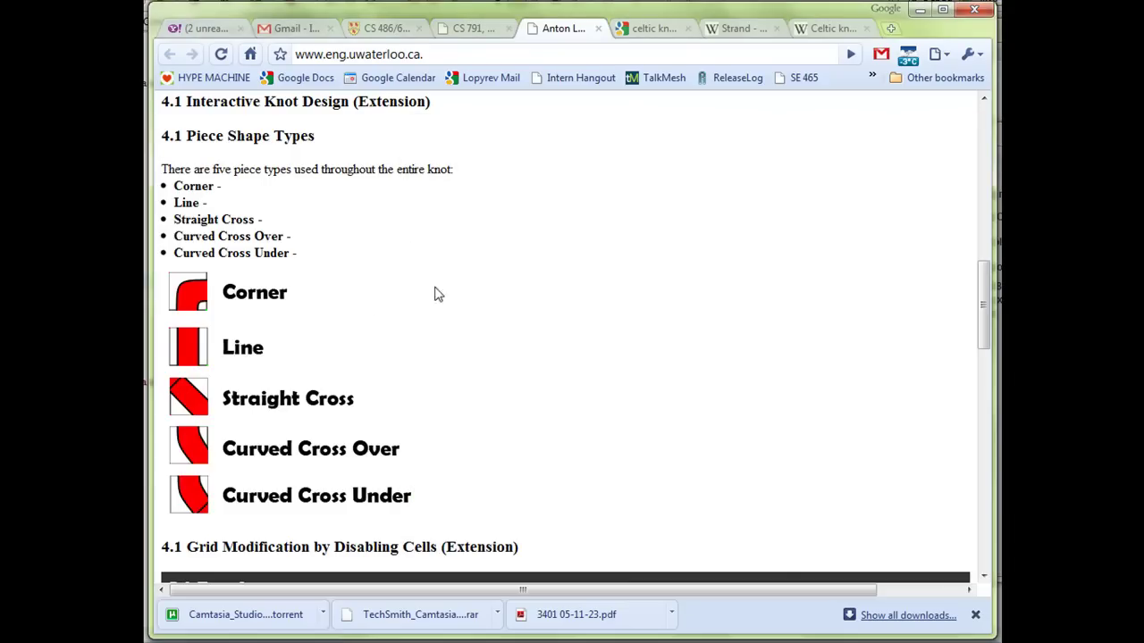
pyautogui.scroll(5, 471, 309)
pyautogui.scroll(5, 472, 309)
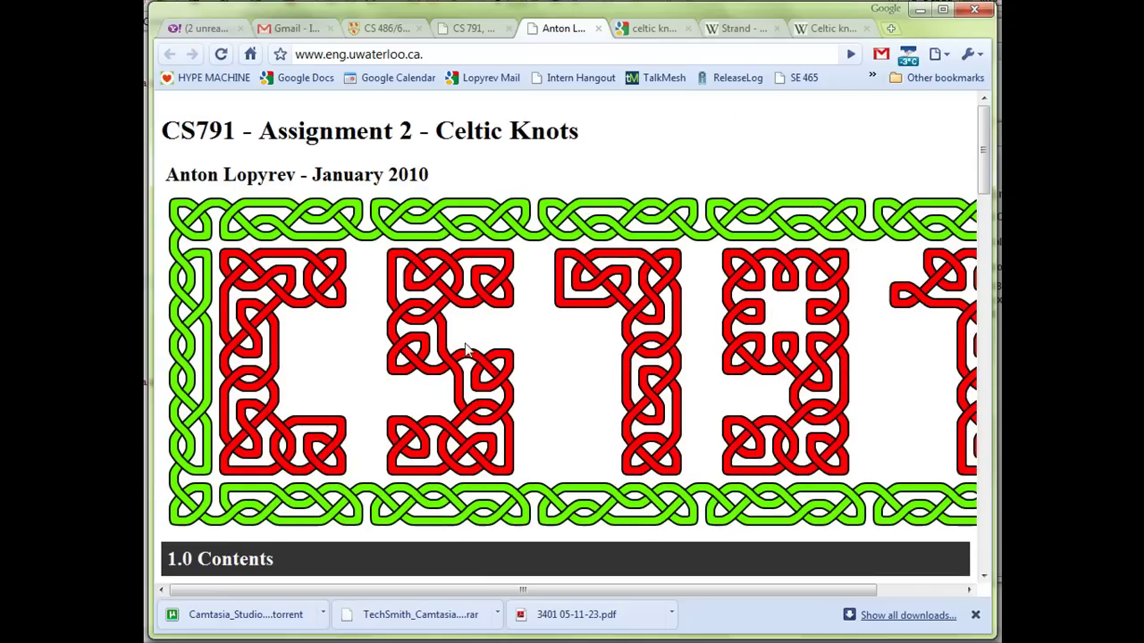
pyautogui.moveTo(513, 592); pyautogui.dragTo(557, 596)
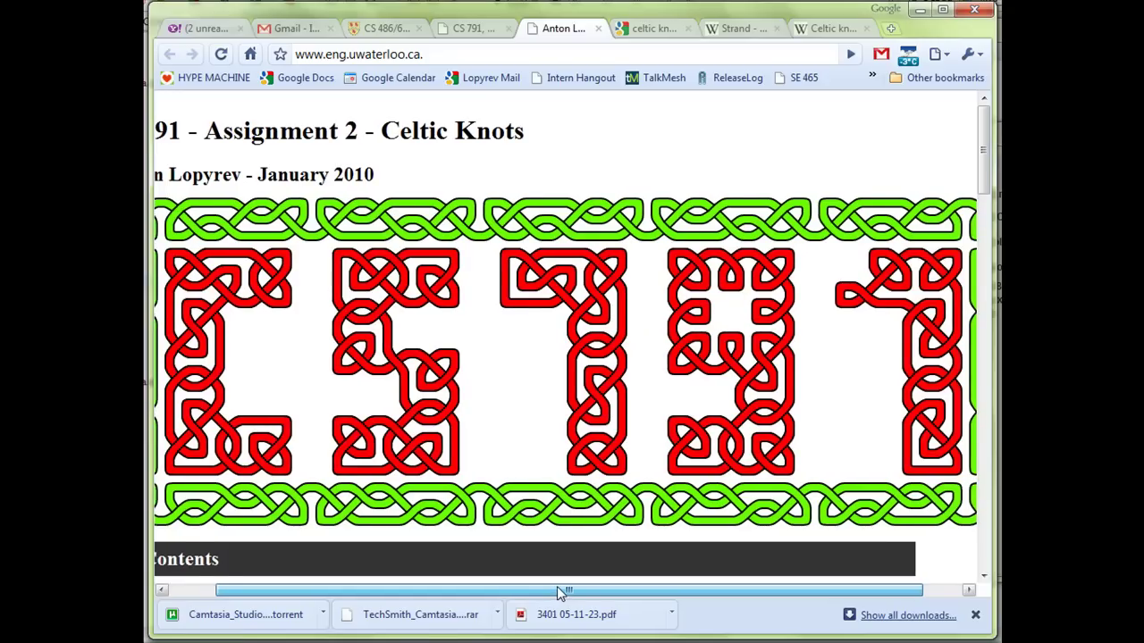
pyautogui.moveTo(562, 593); pyautogui.dragTo(508, 592)
# Scroll down to the 6.0 Celtic Knot Symmetry Groups examples.
pyautogui.scroll(-3, 512, 455)
pyautogui.scroll(-15, 574, 402)
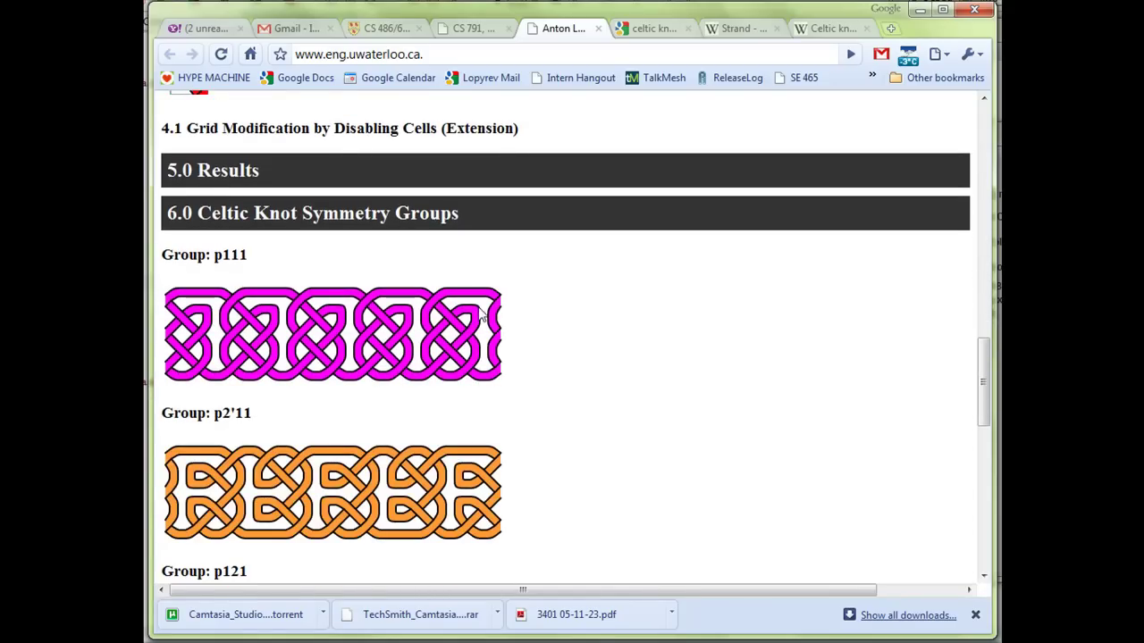
pyautogui.scroll(-2, 597, 301)
pyautogui.scroll(-7, 599, 301)
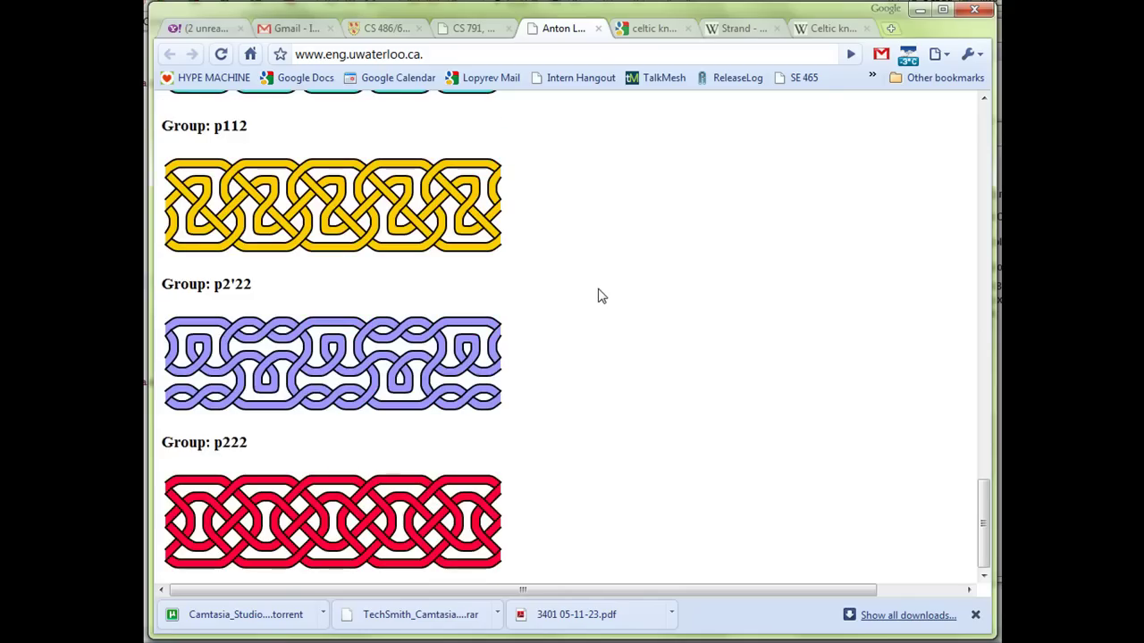
pyautogui.scroll(7, 669, 390)
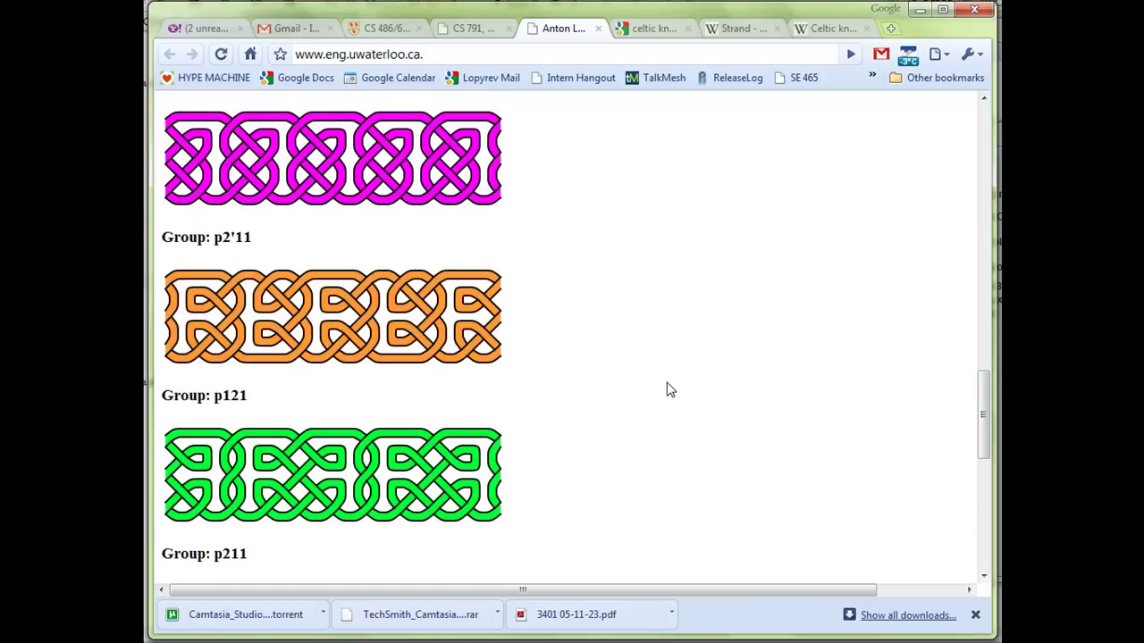
pyautogui.scroll(6, 669, 391)
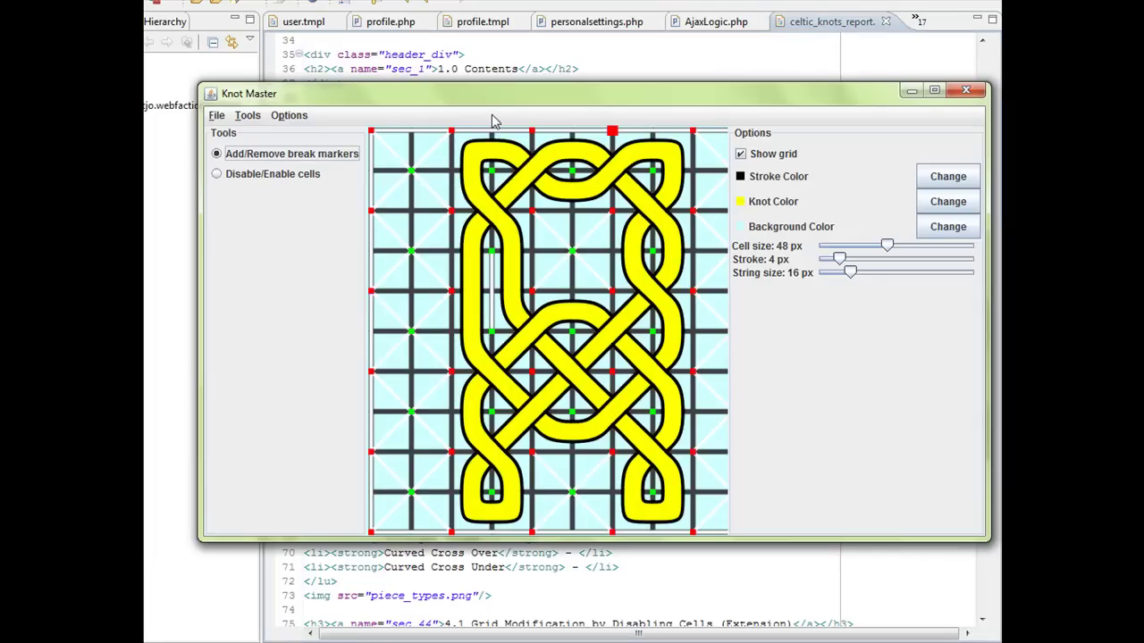
# Shift the Knot Master window slightly up and left over the code editor.
pyautogui.moveTo(499, 93); pyautogui.dragTo(462, 76)
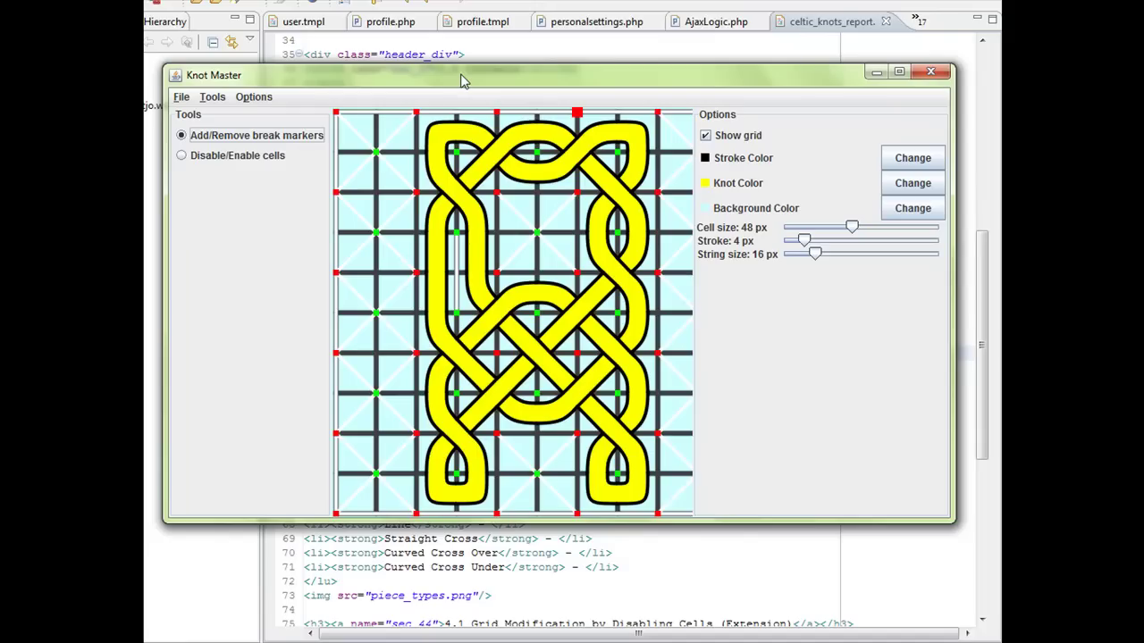